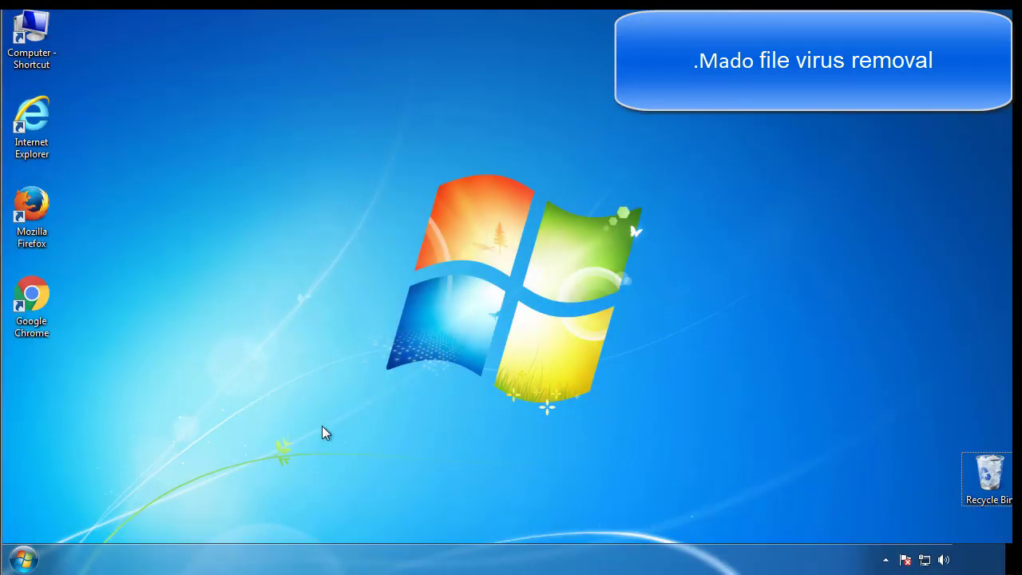
Turn on Minimal Safe boot in msconfig's Boot tab and confirm with OK.
left_click(34, 558)
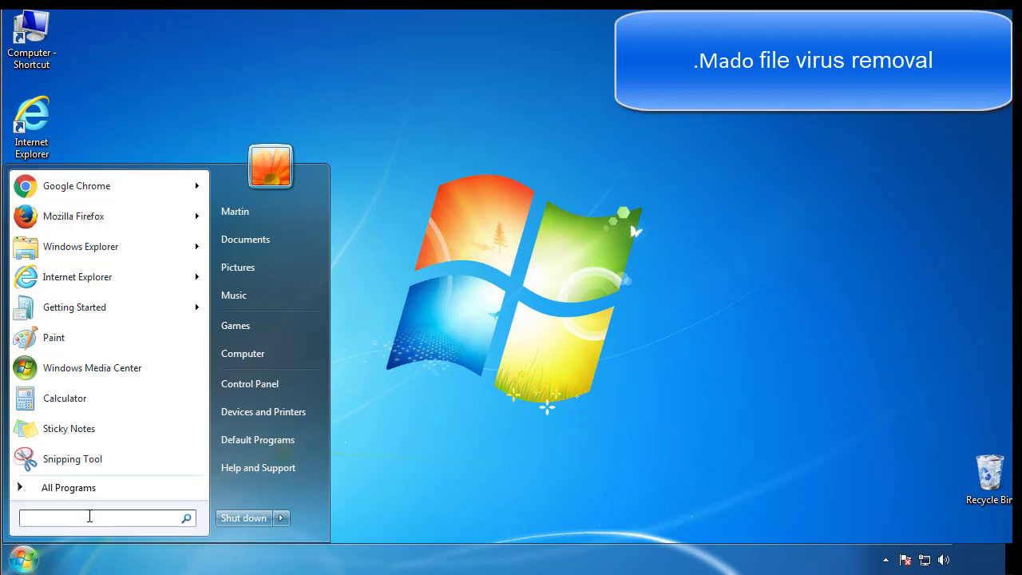
type("msconfig")
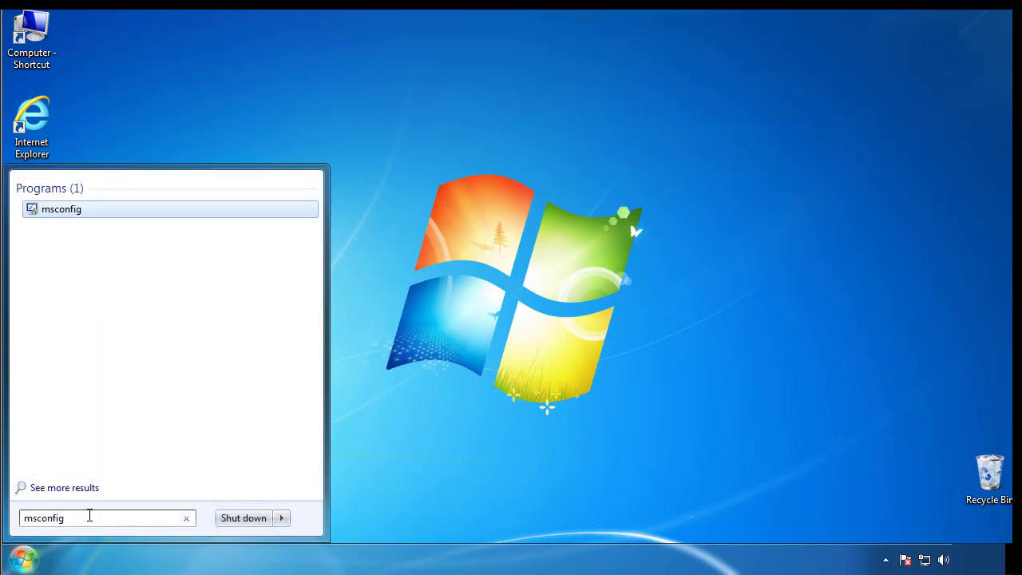
key("Return")
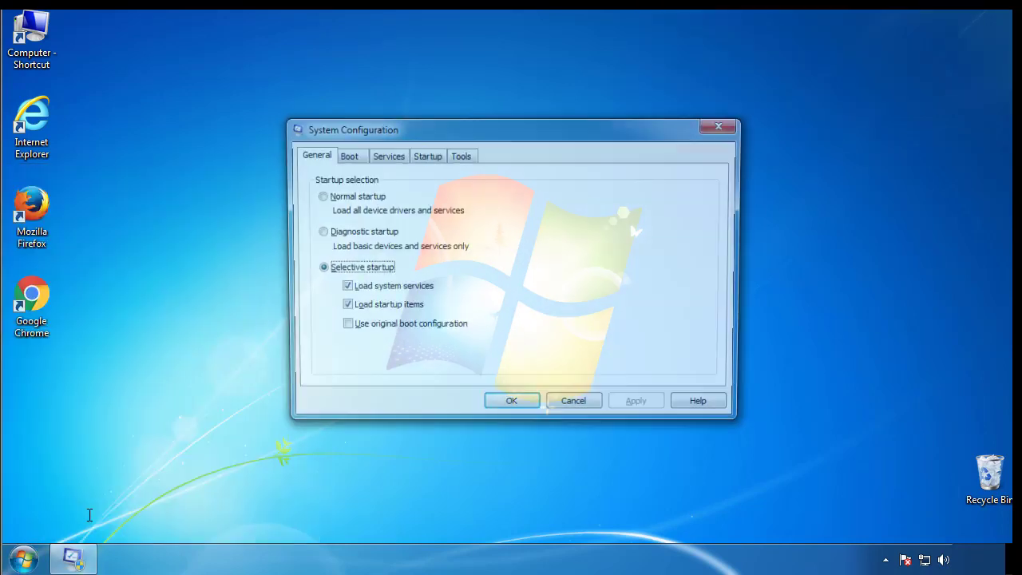
left_click(345, 157)
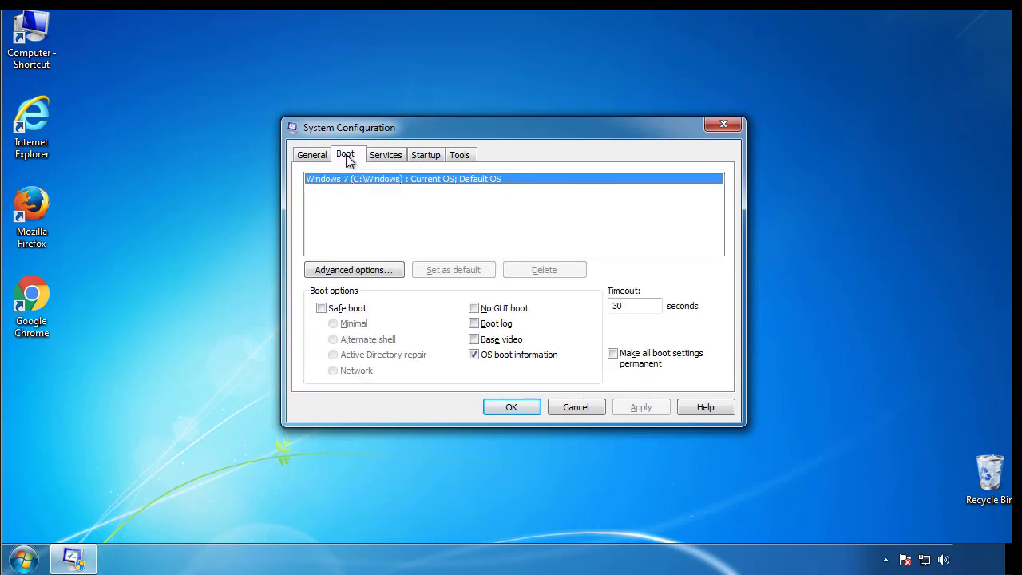
left_click(322, 309)
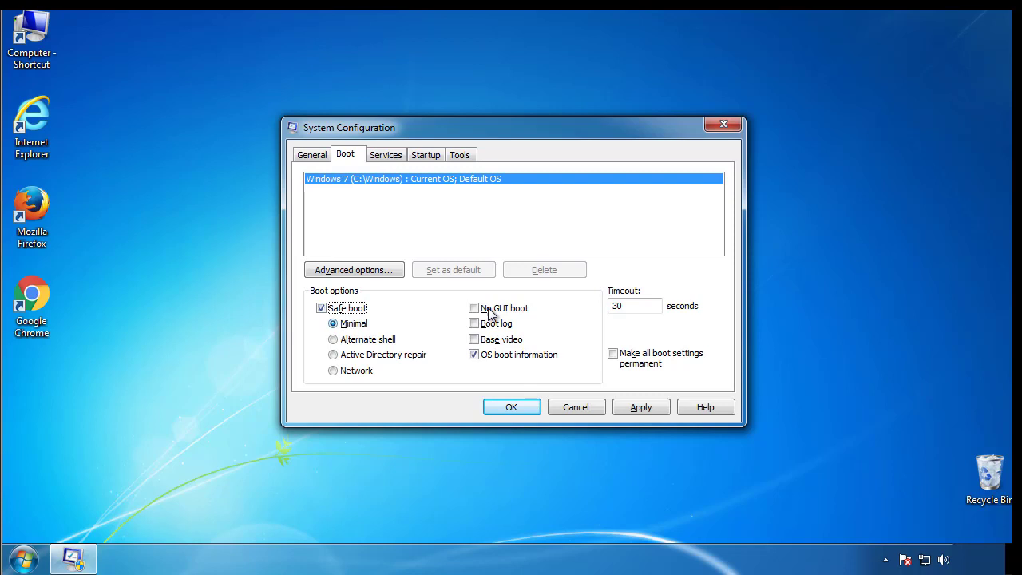
left_click(519, 409)
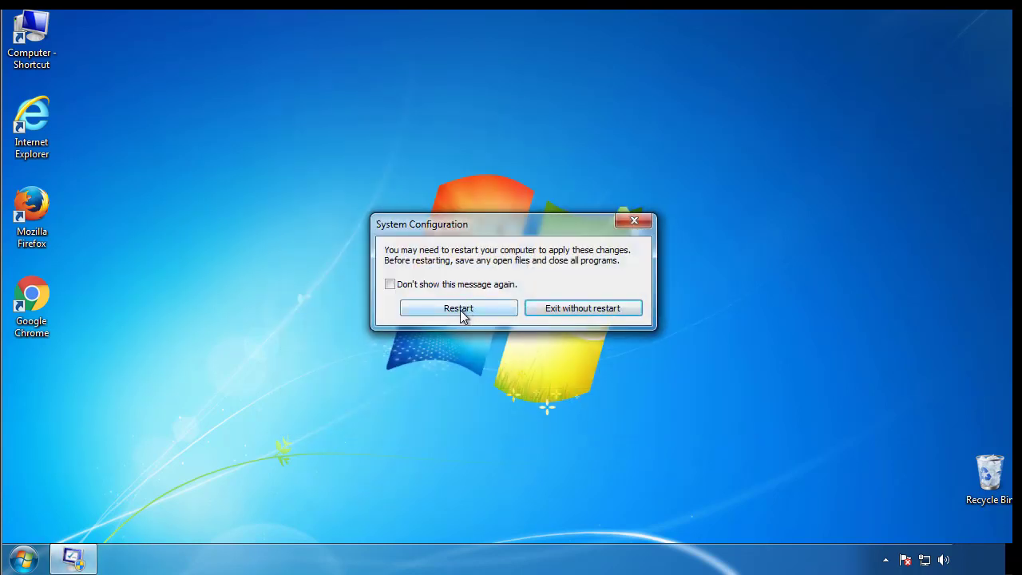
Restart into Safe Mode, then set Folder Options to show hidden files, folders and drives.
left_click(460, 310)
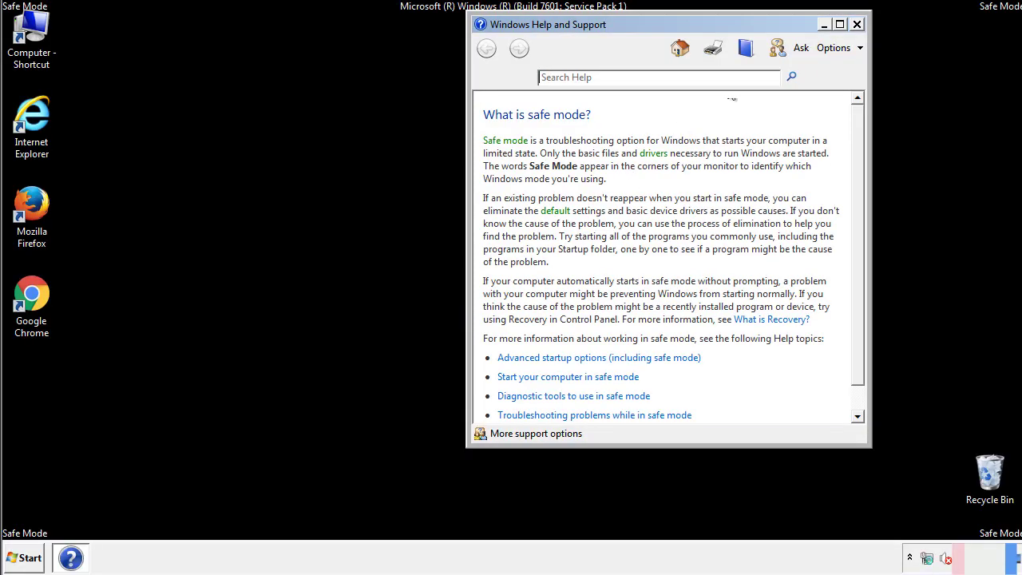
left_click(857, 25)
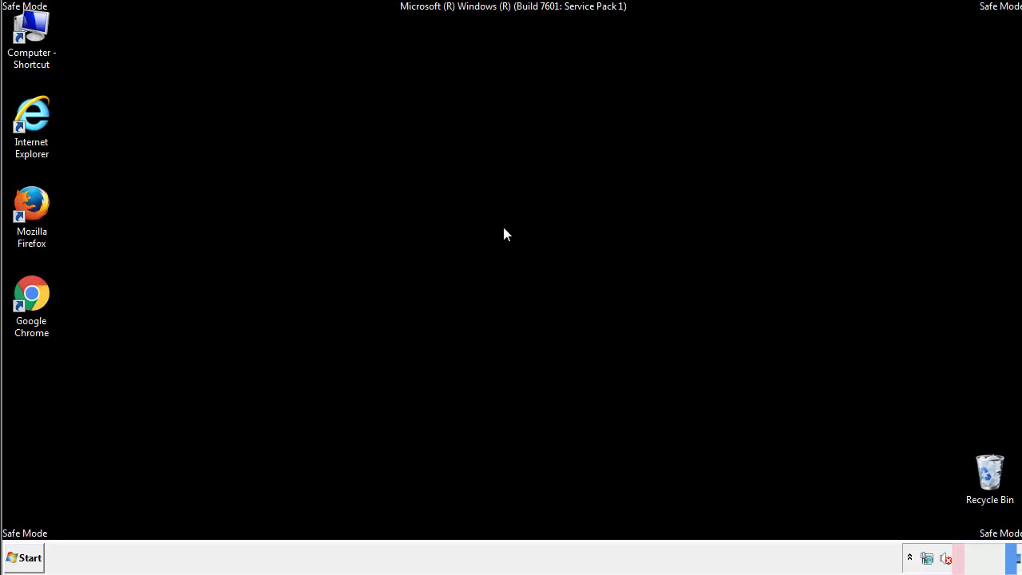
left_click(26, 558)
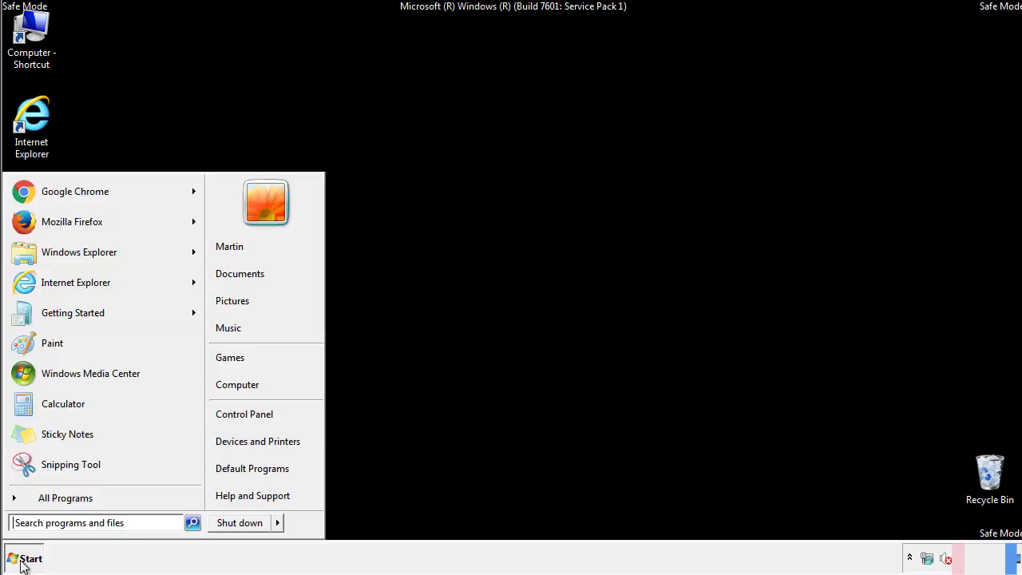
left_click(254, 411)
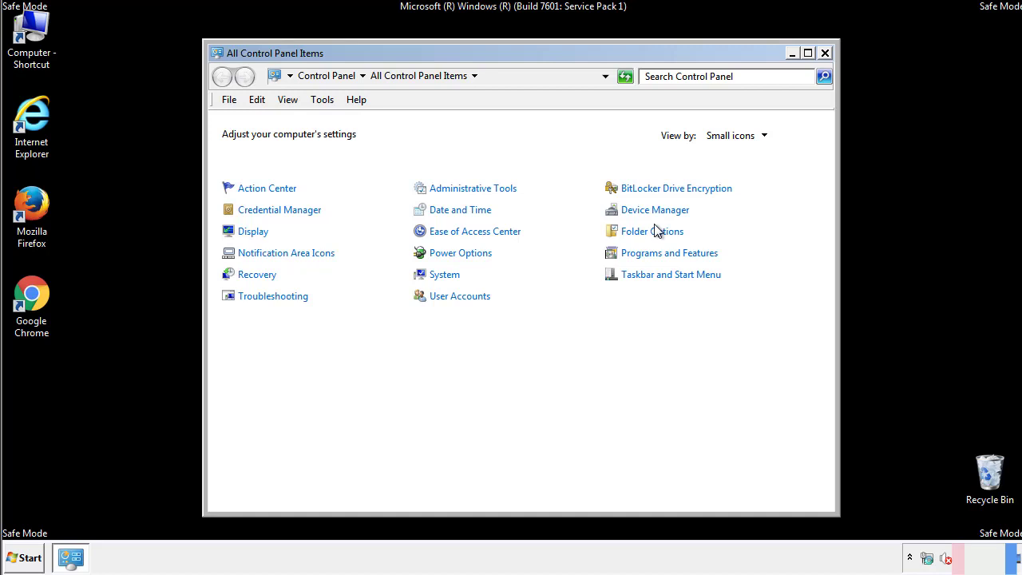
left_click(653, 232)
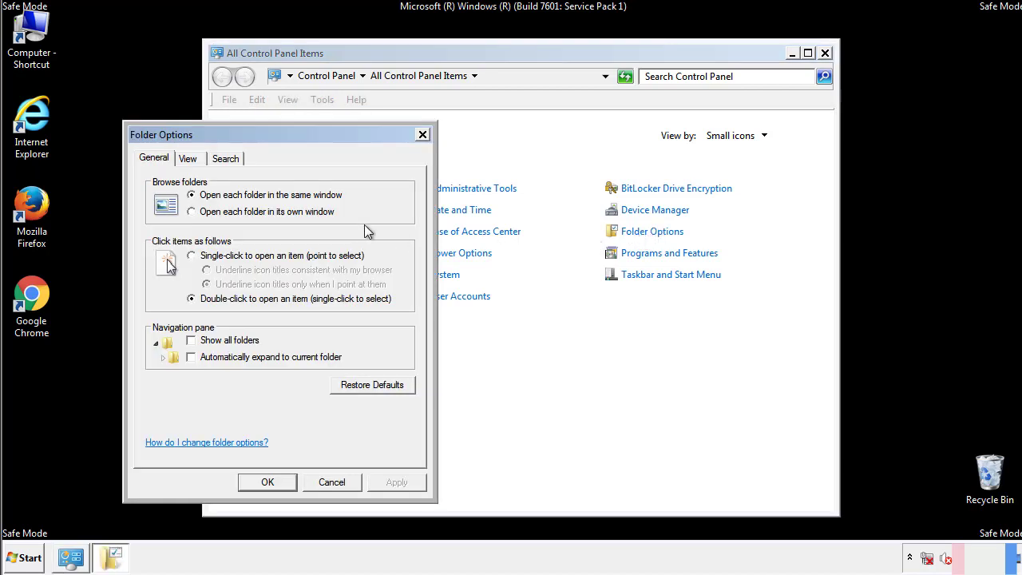
left_click(188, 161)
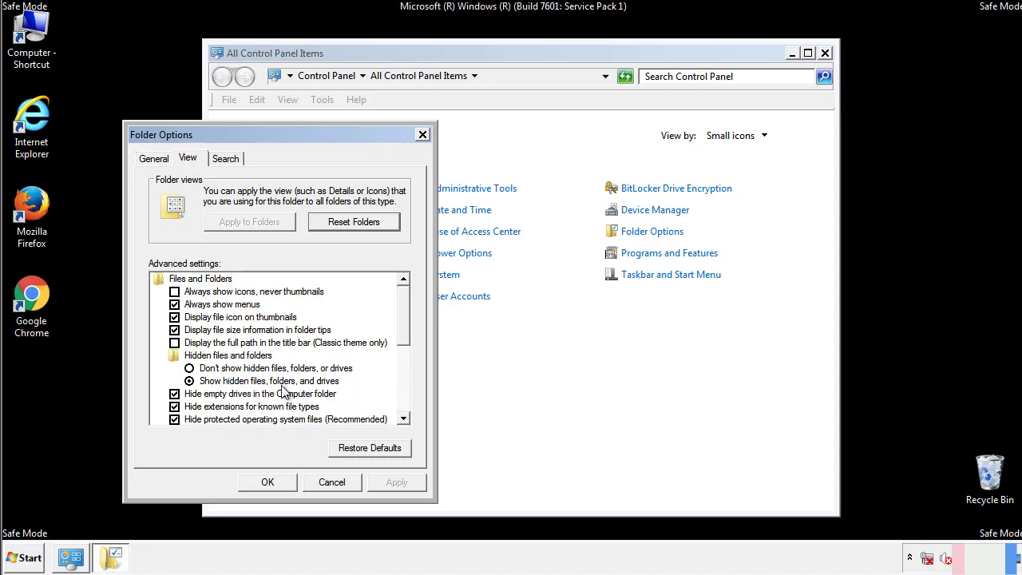
left_click(273, 482)
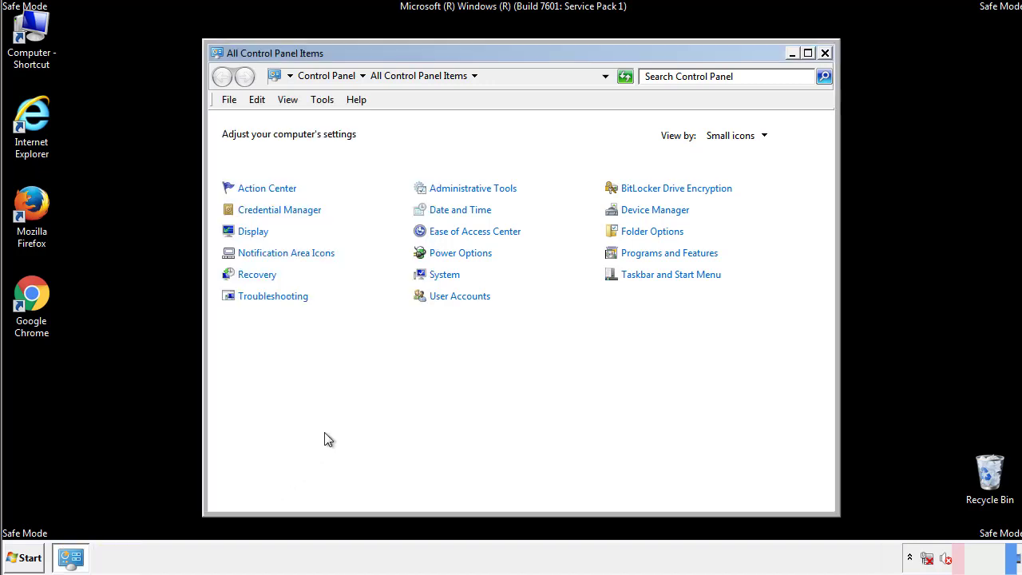
left_click(825, 53)
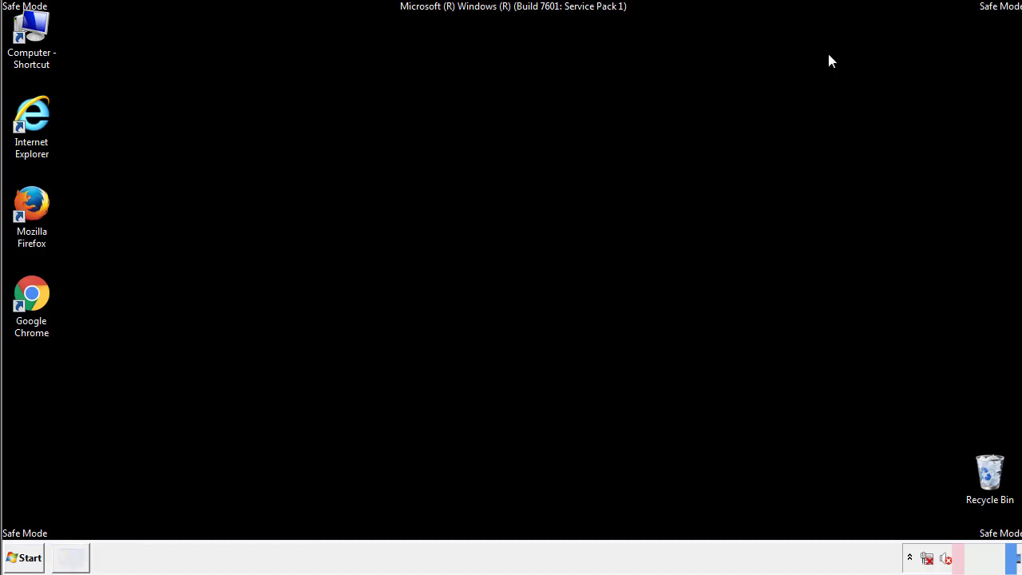
Browse to C:\Windows\System32\drivers\etc and open the hosts file, bringing up Open with.
double_click(32, 32)
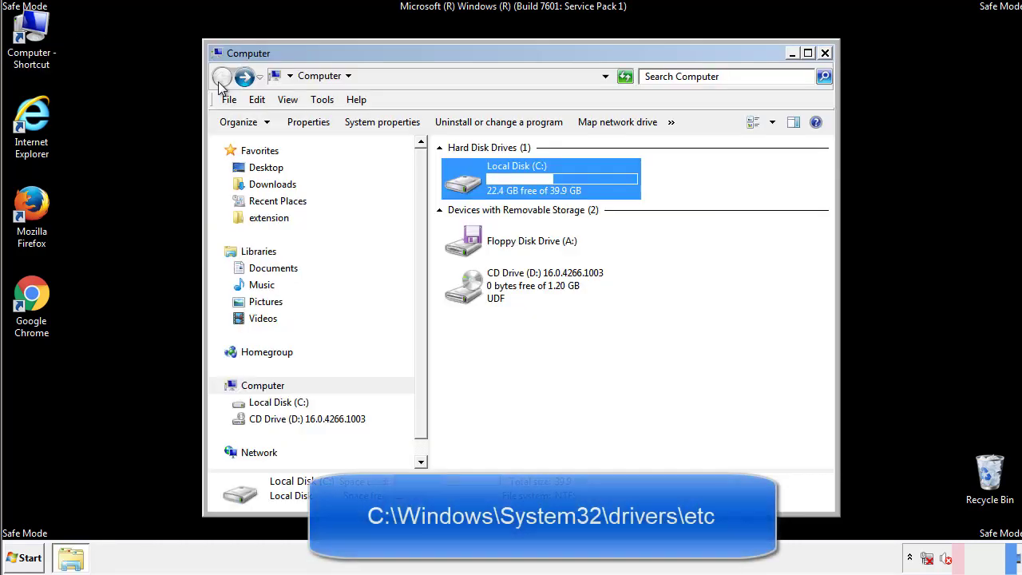
double_click(464, 182)
left_click(467, 294)
double_click(467, 294)
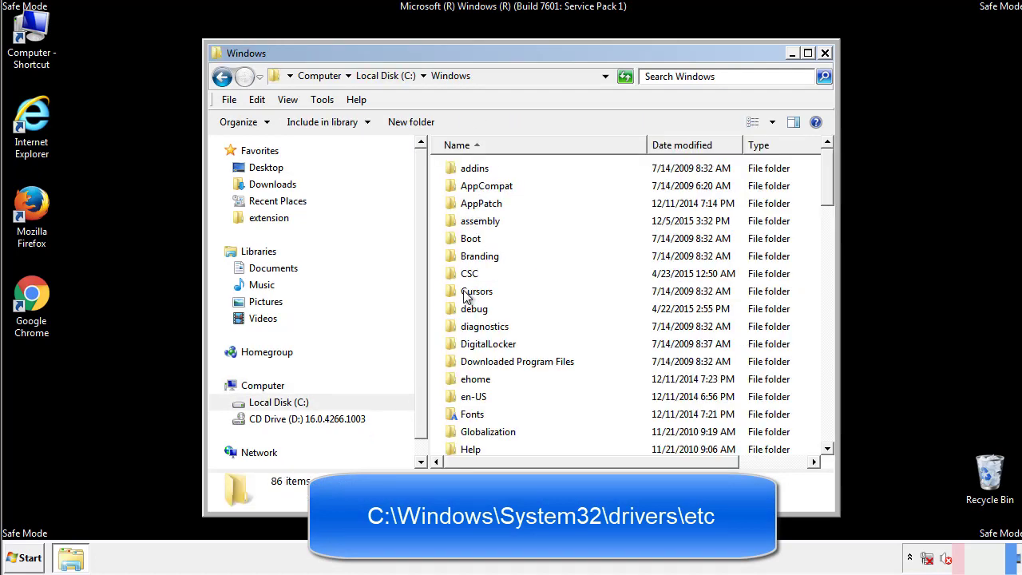
scroll(470, 359, "down", 2)
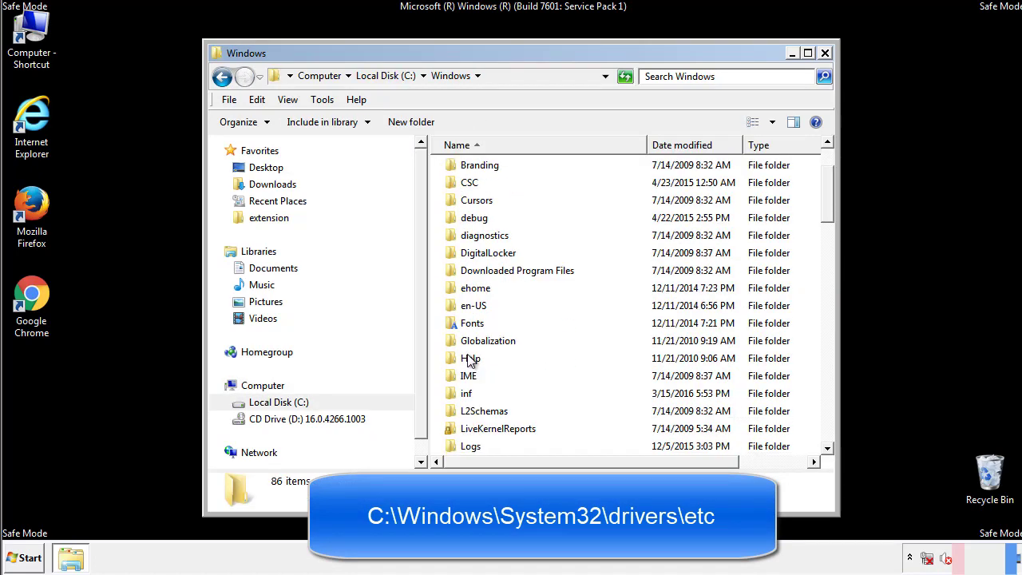
scroll(472, 361, "down", 7)
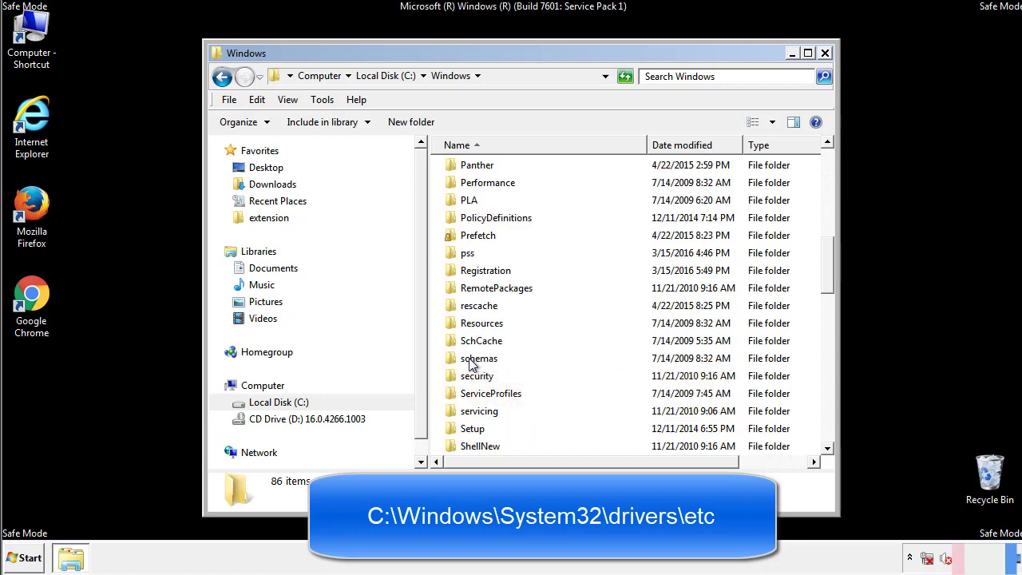
scroll(469, 360, "down", 2)
double_click(483, 412)
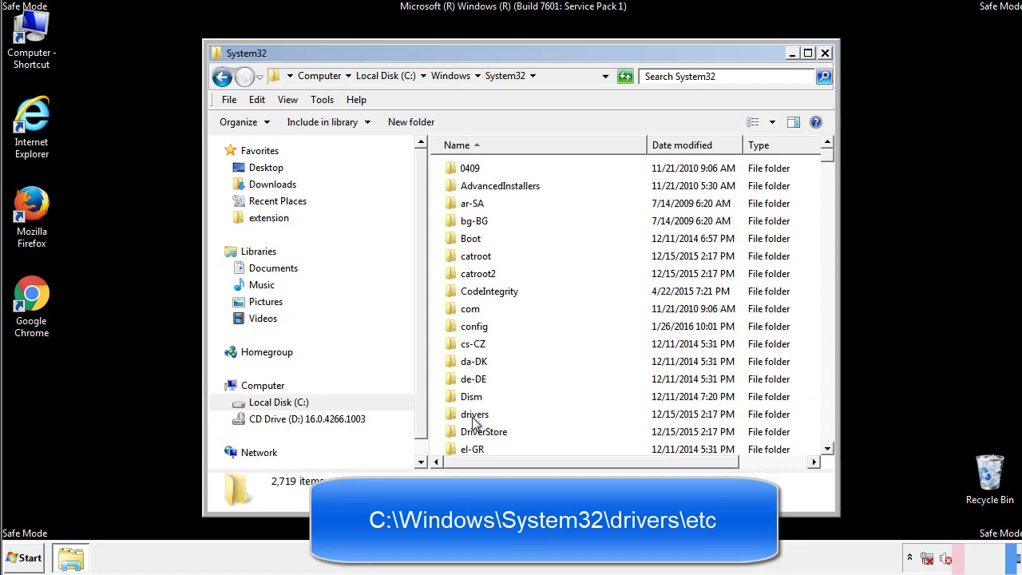
double_click(475, 415)
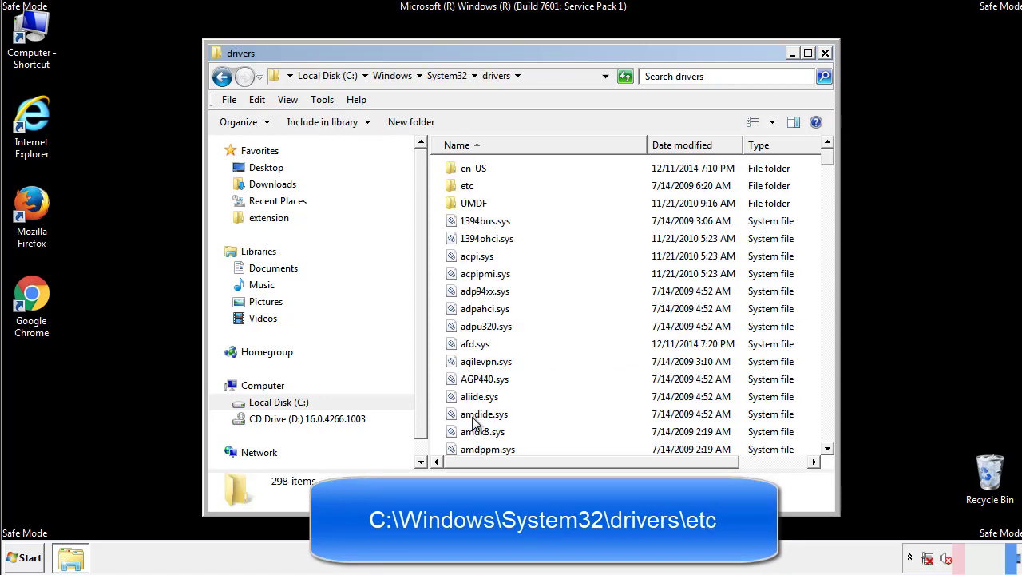
double_click(464, 186)
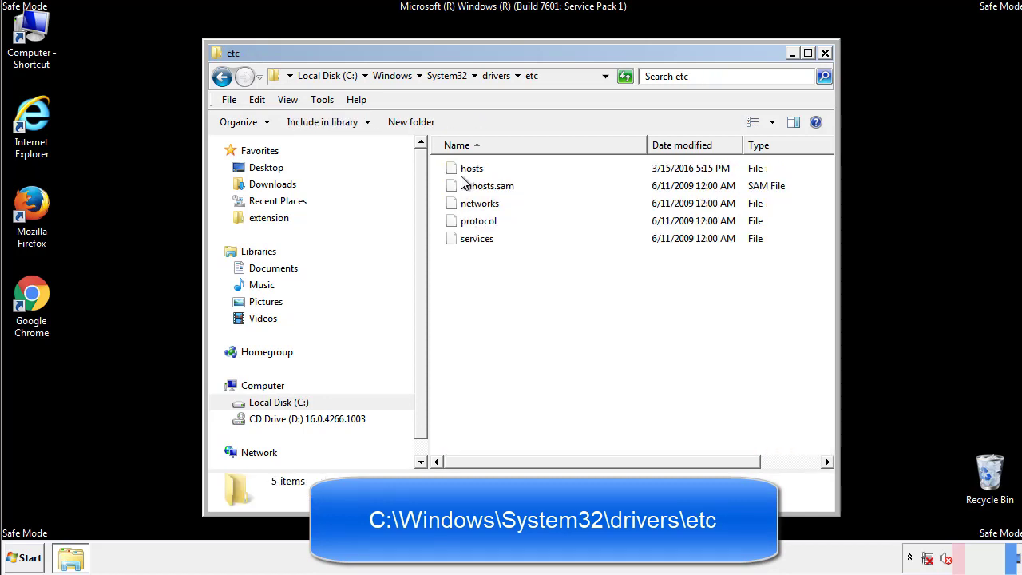
double_click(463, 169)
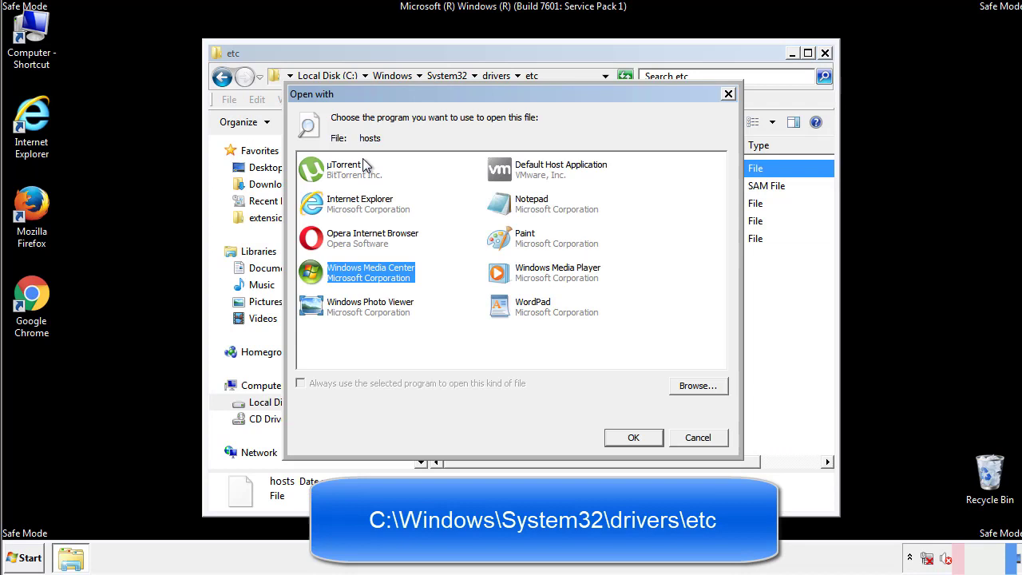
Open hosts in Notepad and delete the four suspicious IP mapping entries.
left_click(518, 209)
left_click(633, 437)
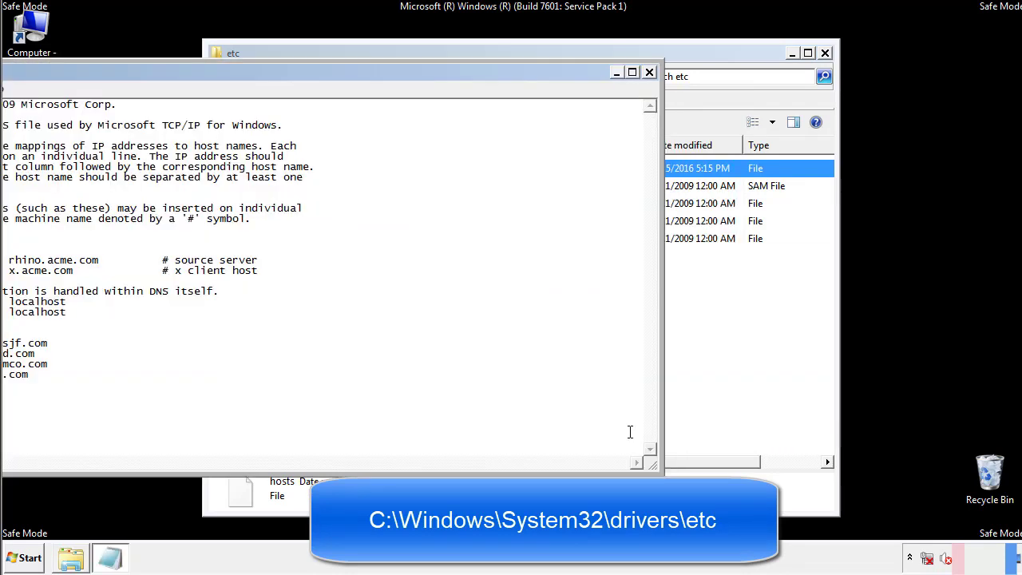
left_click_drag(418, 71, 650, 87)
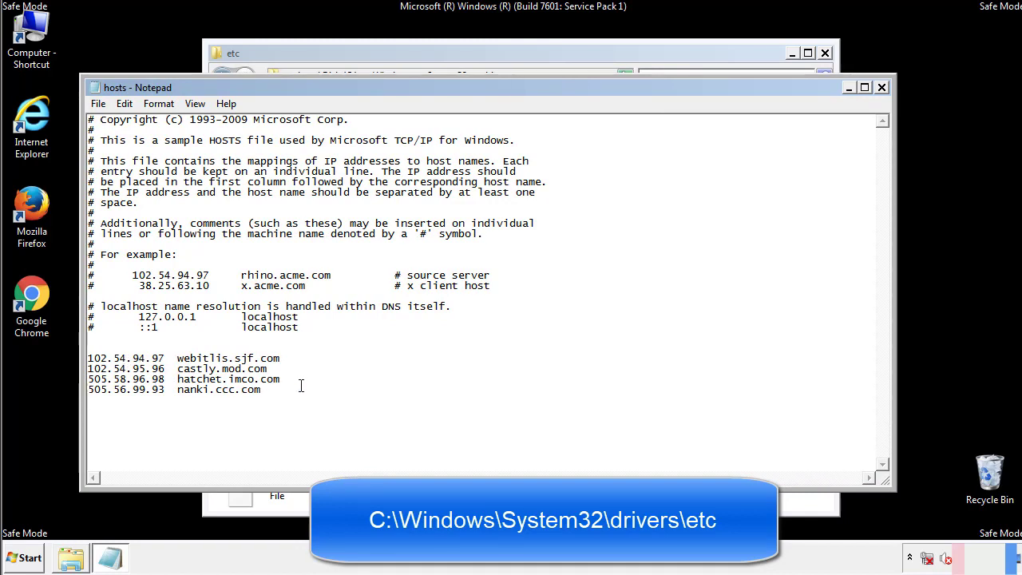
left_click_drag(286, 391, 87, 358)
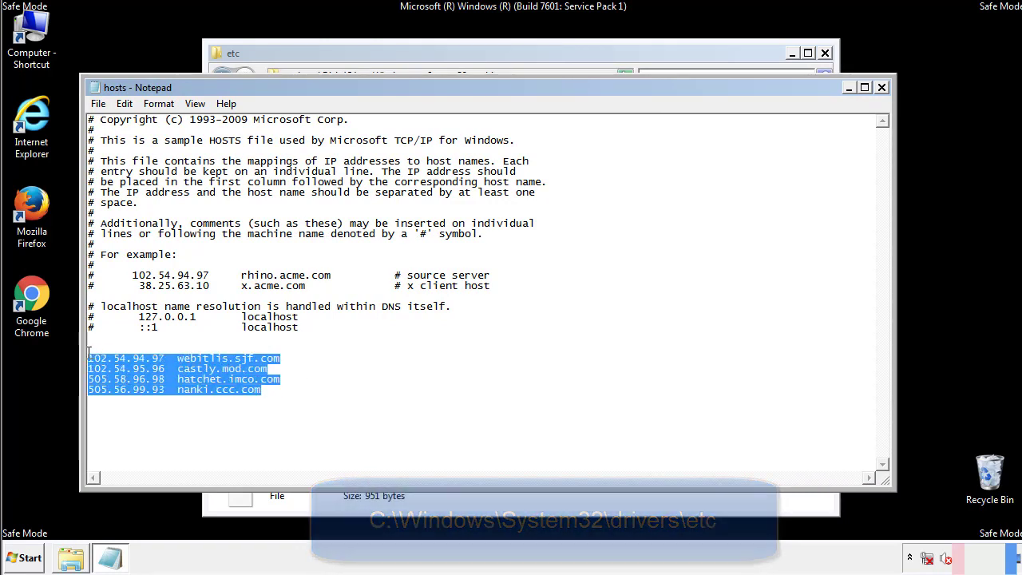
key("Delete")
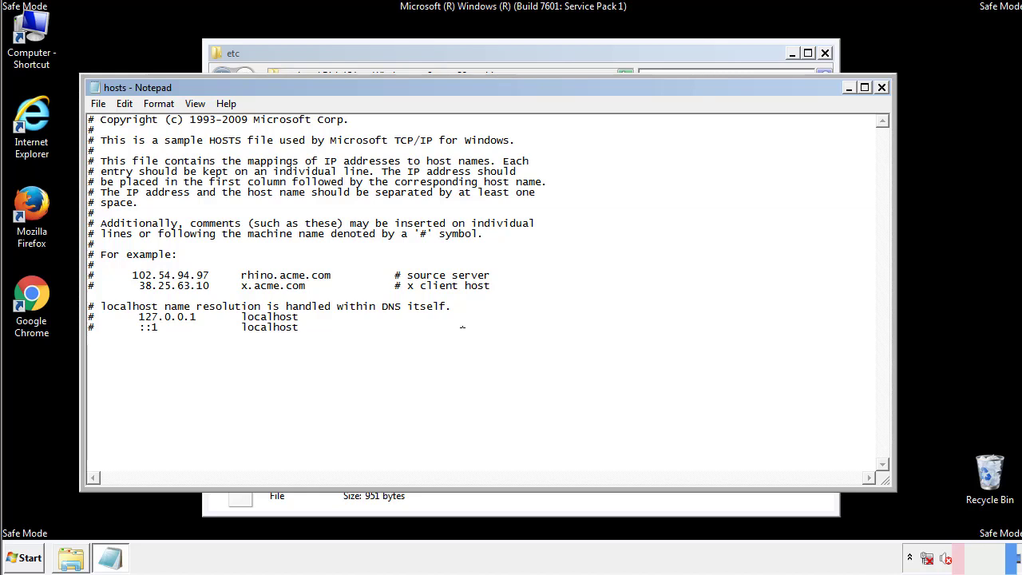
Save the edited hosts file and close the etc folder window.
left_click(883, 88)
left_click(446, 292)
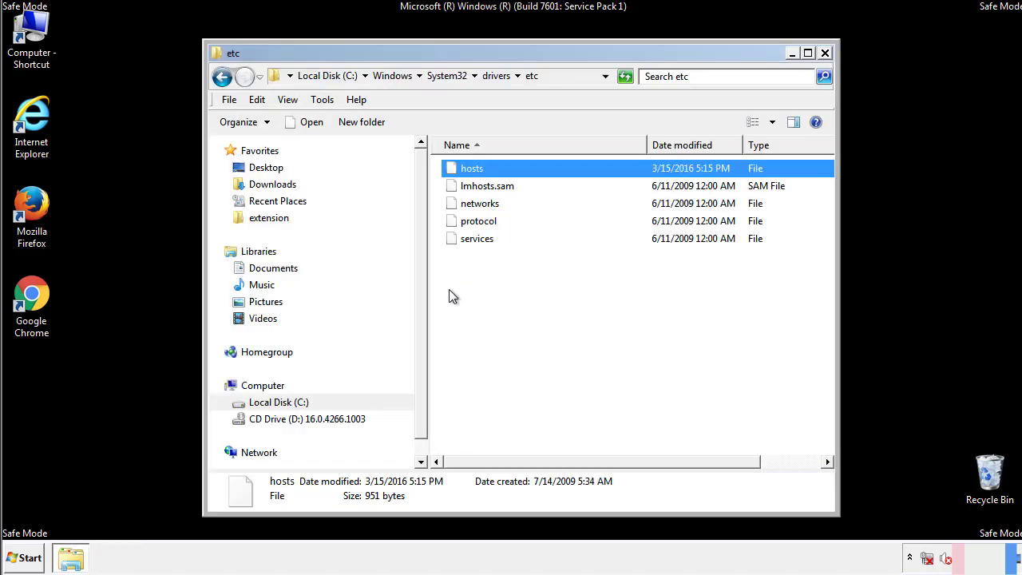
left_click(449, 291)
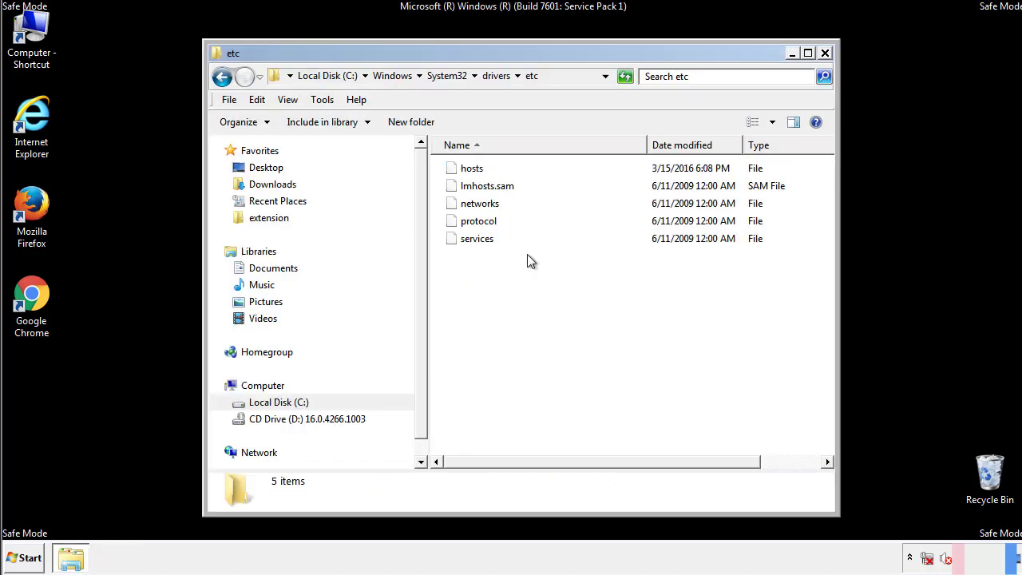
left_click(825, 53)
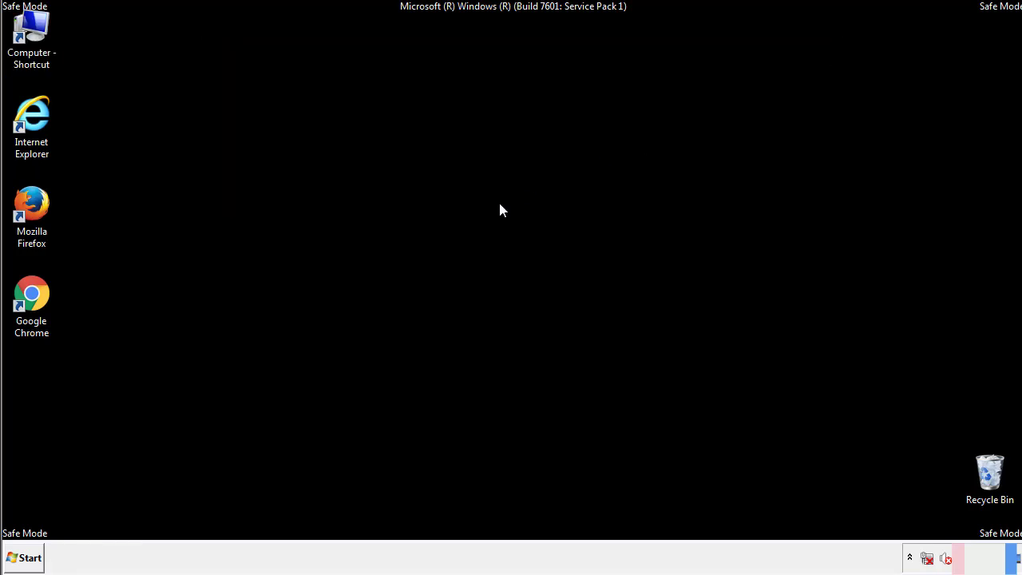
Open the Startup folder from All Programs in an Explorer window.
left_click(29, 557)
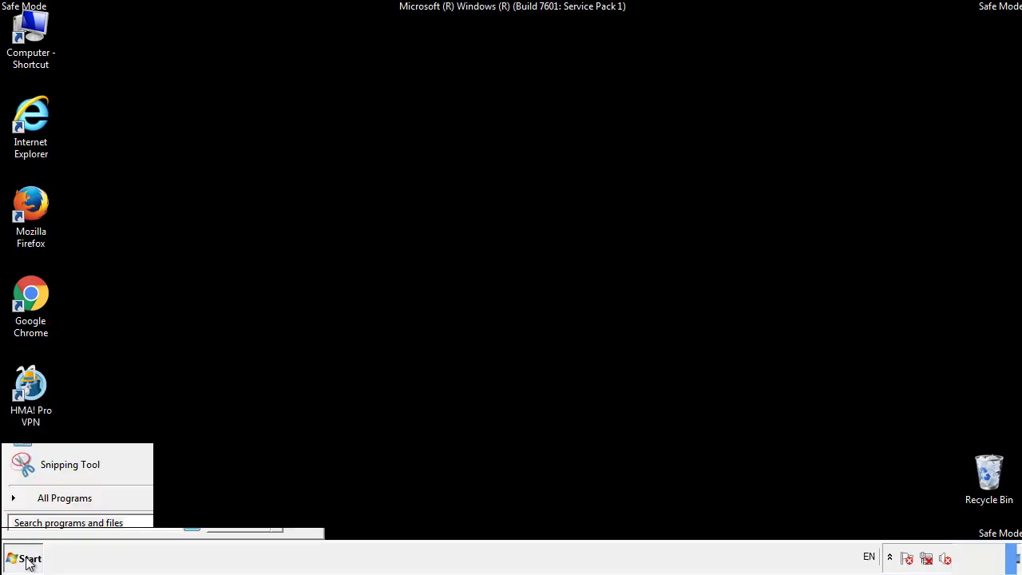
left_click(46, 504)
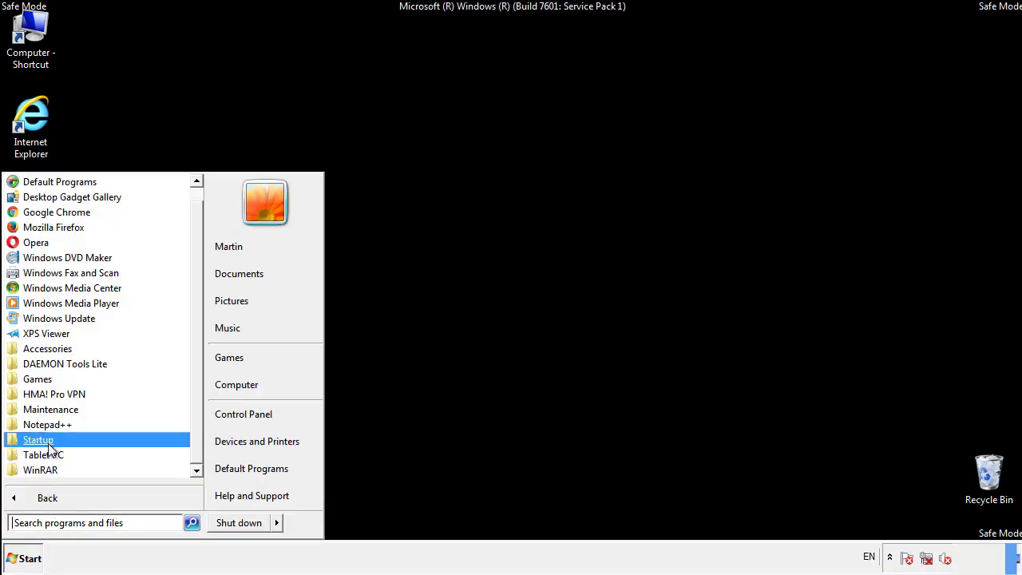
right_click(39, 440)
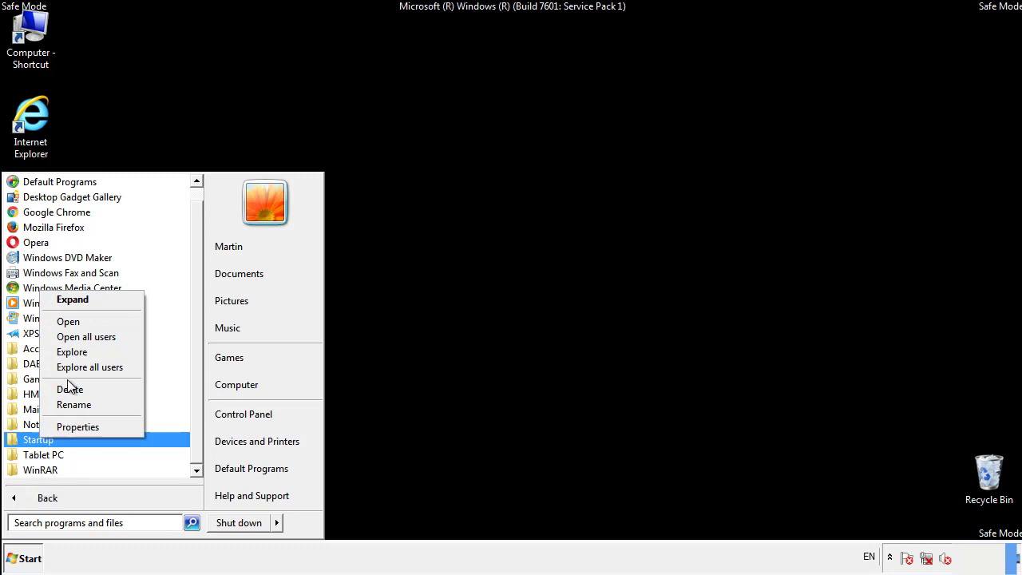
left_click(77, 321)
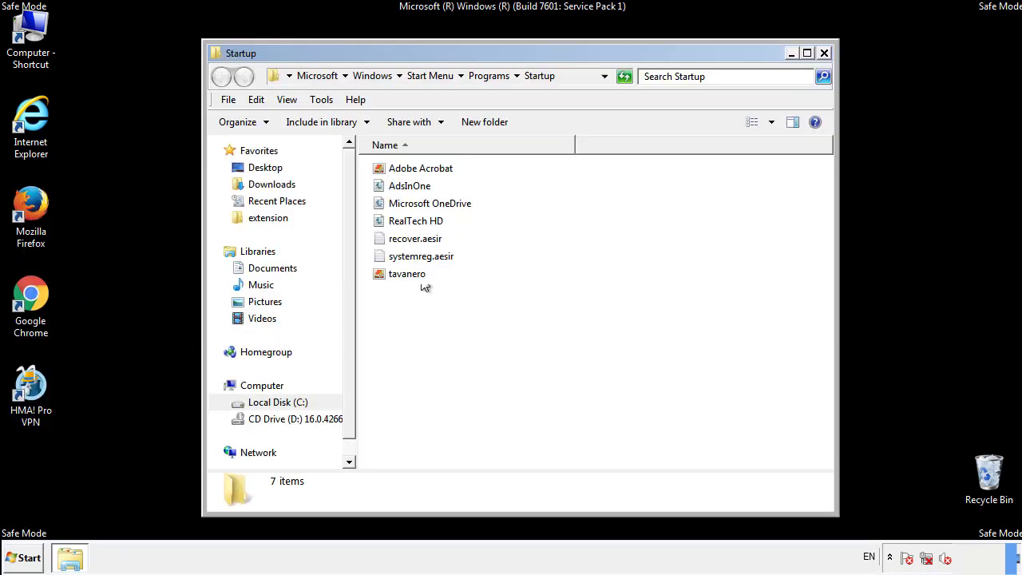
Delete AdsInOne, recover.aesir, systemreg.aesir and tavanero from Startup, then search Start for regedit.
left_click(417, 189)
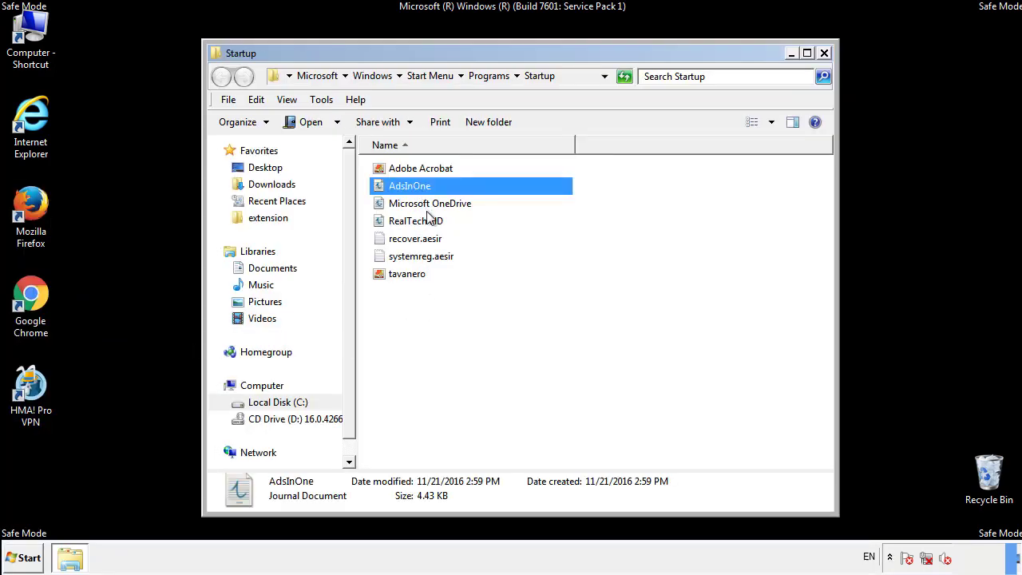
left_click(417, 240, "ctrl")
left_click(423, 257, "ctrl")
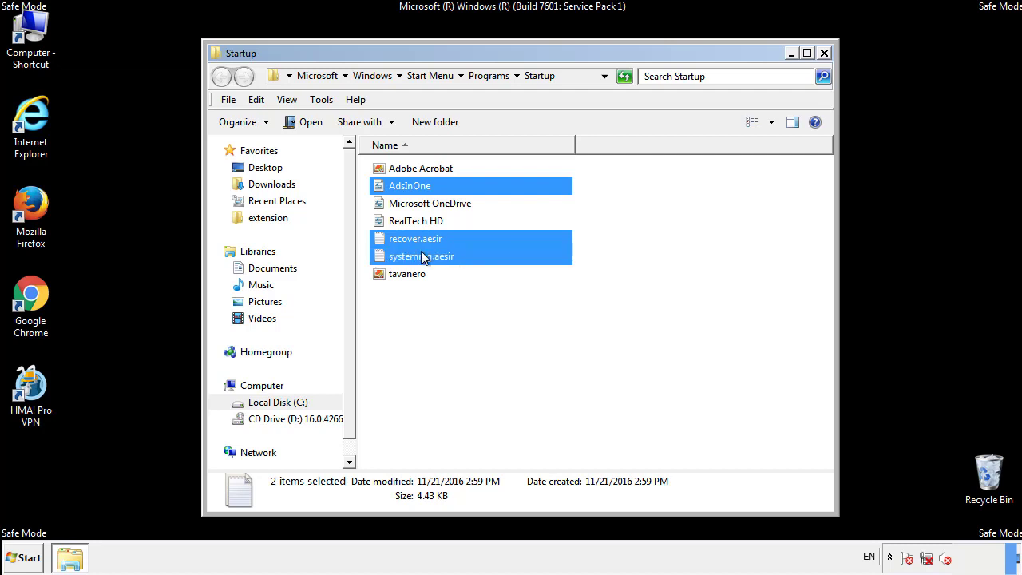
left_click(408, 271, "ctrl")
right_click(404, 275)
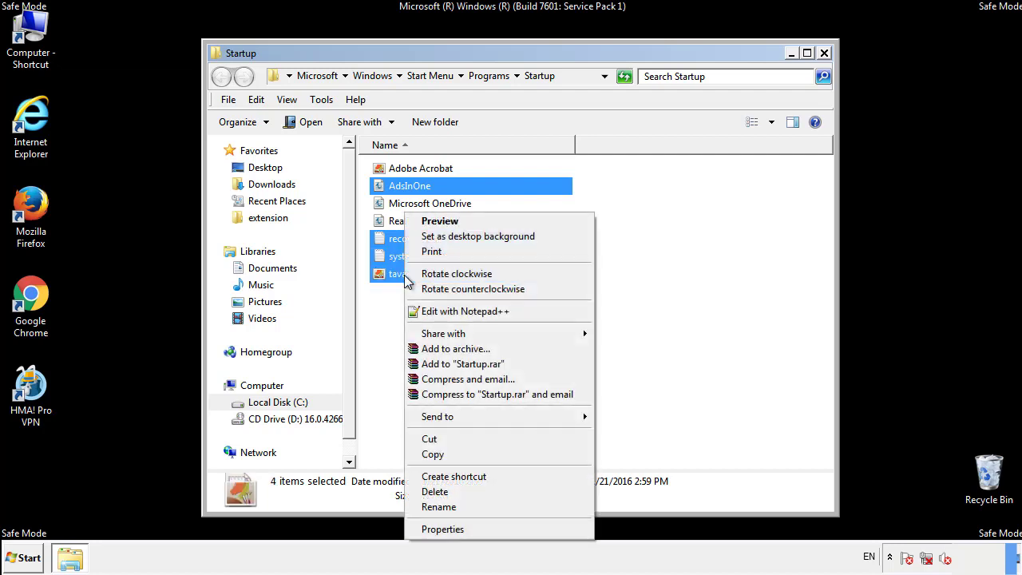
left_click(432, 491)
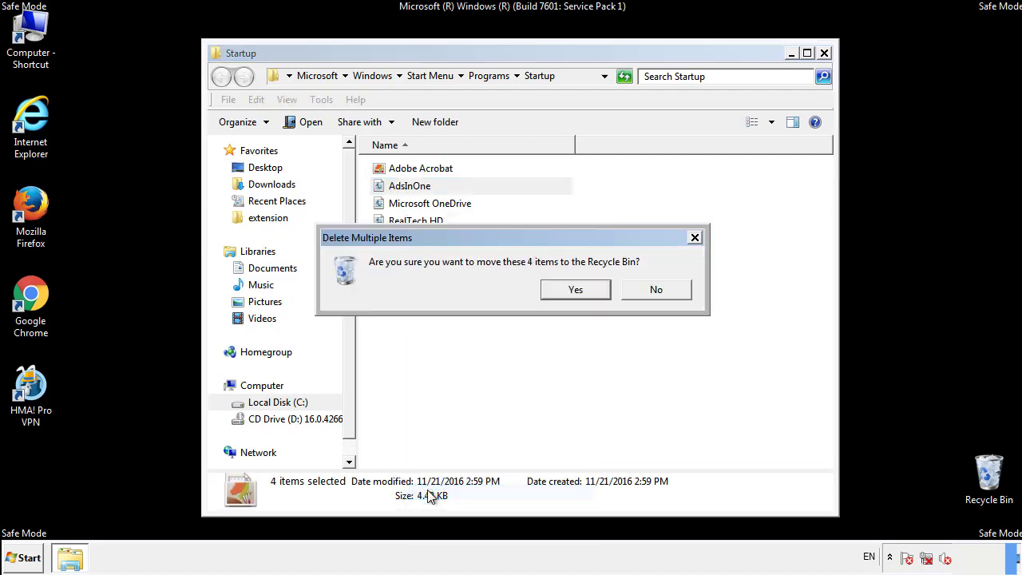
left_click(566, 292)
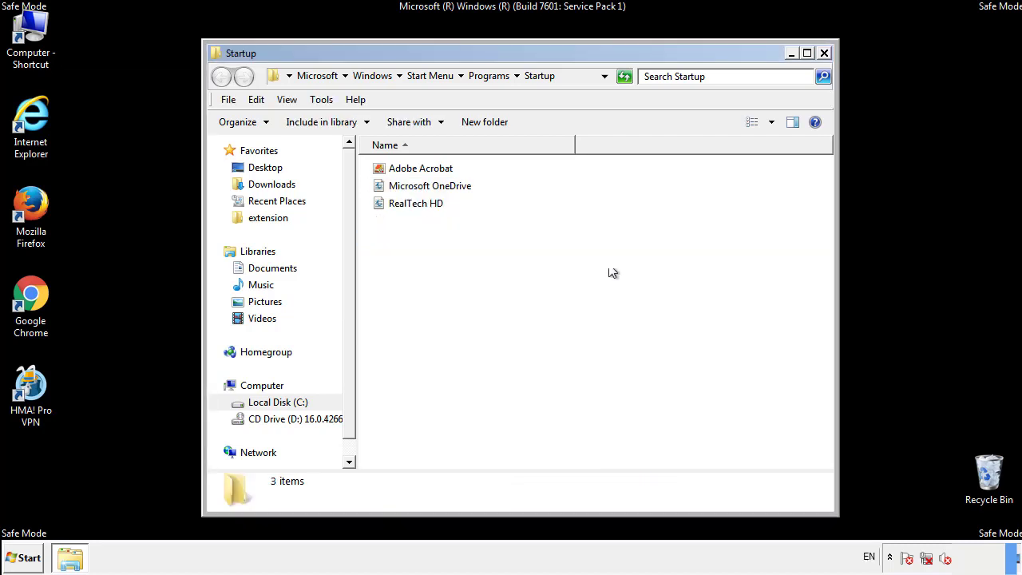
left_click(826, 58)
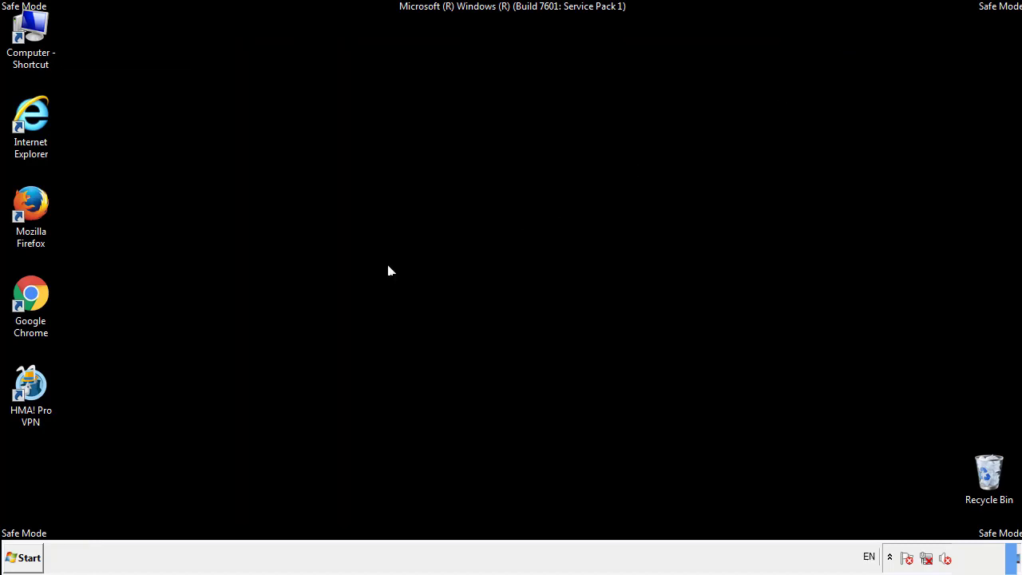
left_click(25, 561)
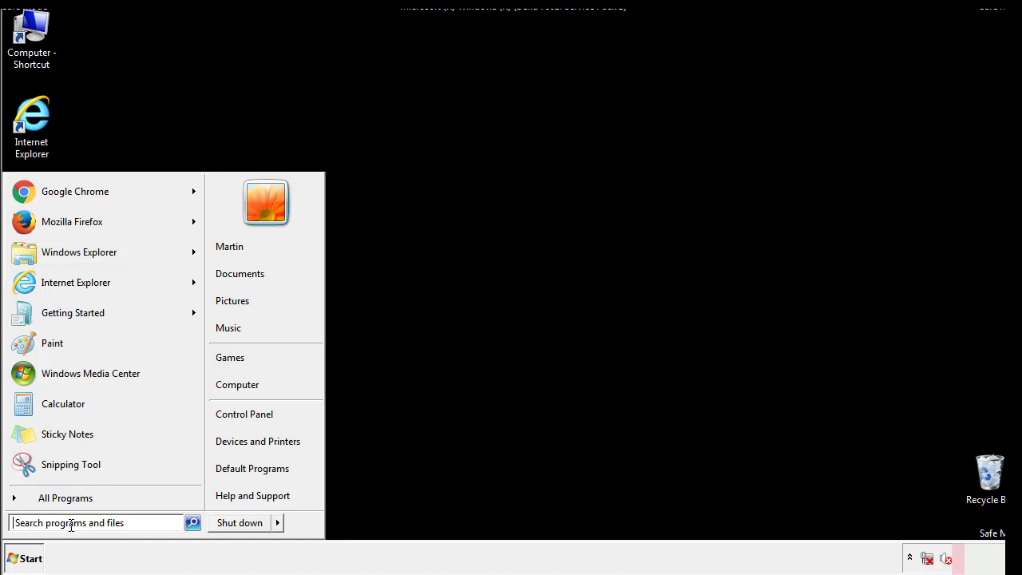
type("reged")
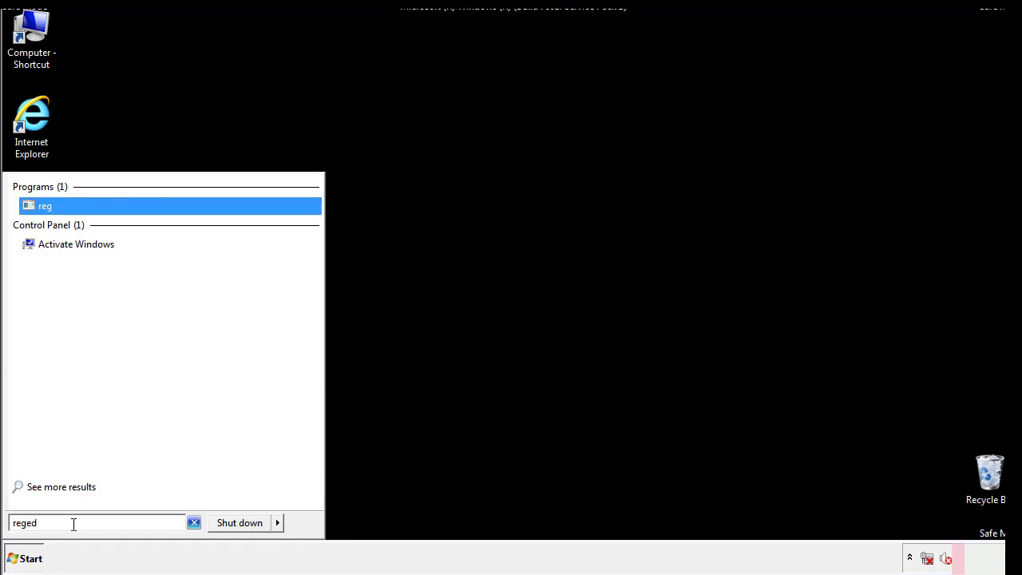
type("it")
Launch regedit and expand HKEY_LOCAL_MACHINE\SOFTWARE\Microsoft\Windows\CurrentVersion to reveal its Run key.
key("Return")
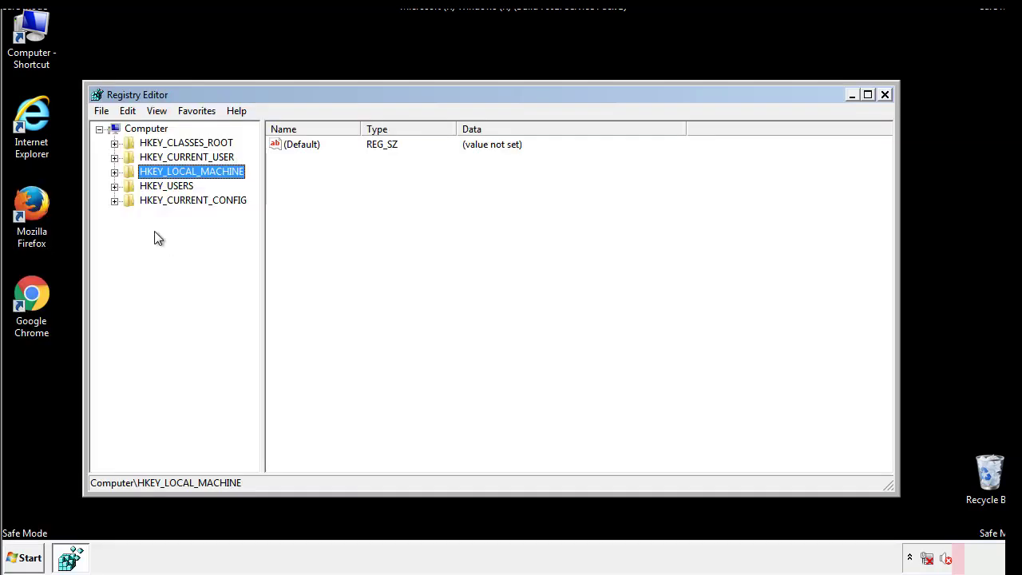
left_click(114, 172)
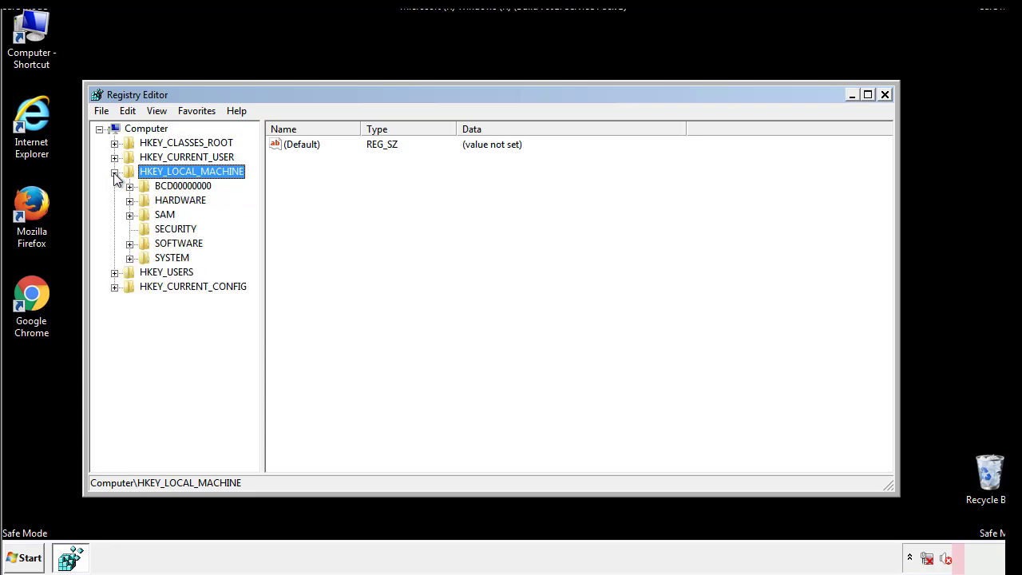
left_click(130, 243)
left_click_drag(252, 236, 253, 264)
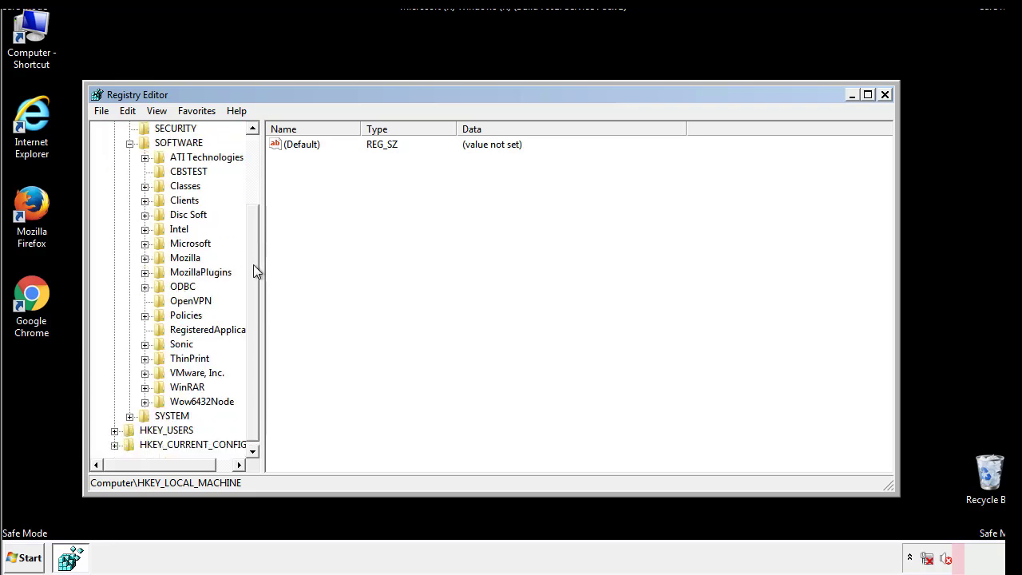
left_click(144, 244)
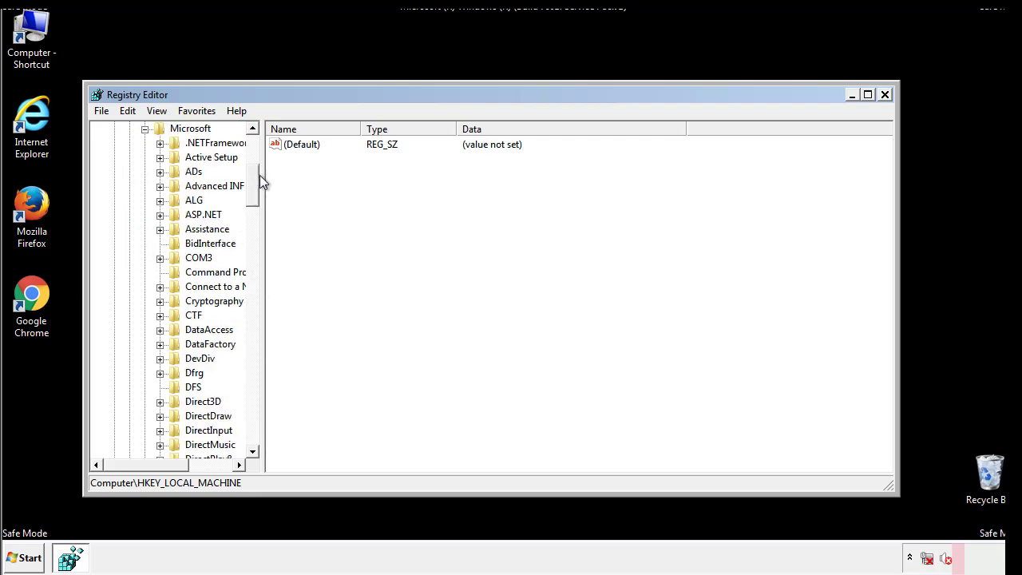
mouse_move(253, 200)
left_mouse_down()
mouse_move(255, 432)
mouse_move(256, 409)
left_mouse_up()
left_click(160, 244)
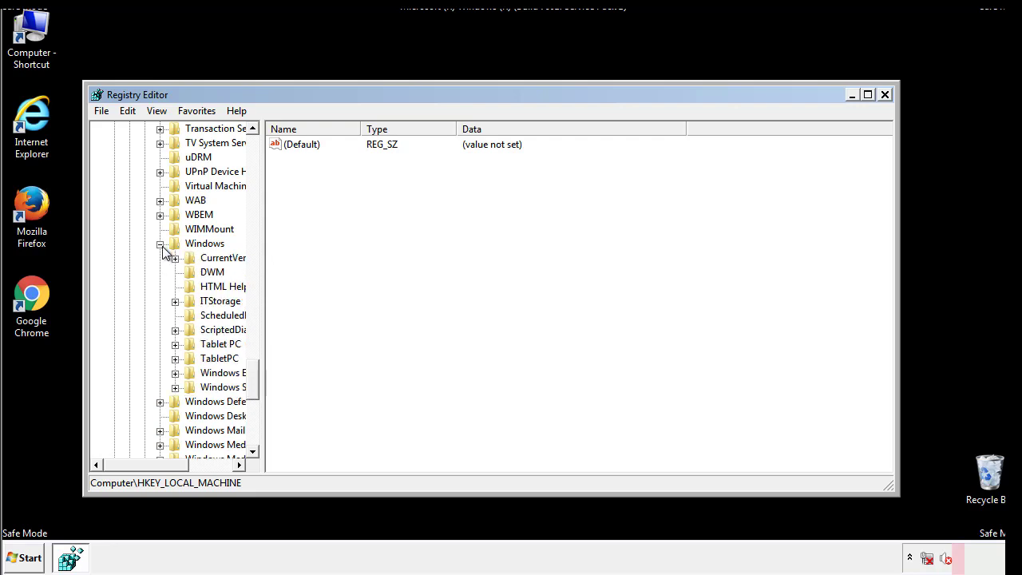
left_click_drag(142, 463, 163, 467)
left_click(131, 258)
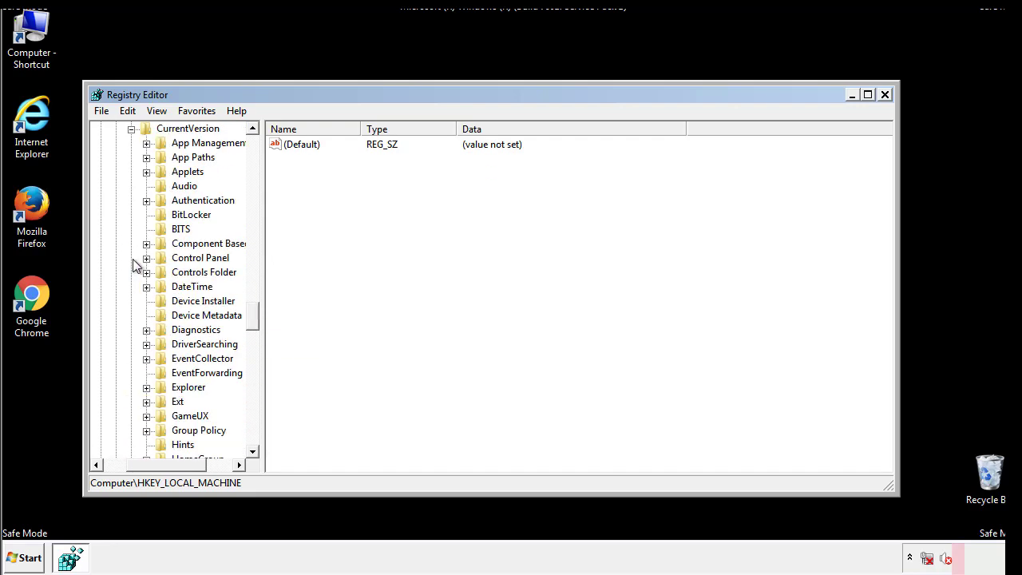
left_click_drag(258, 320, 252, 370)
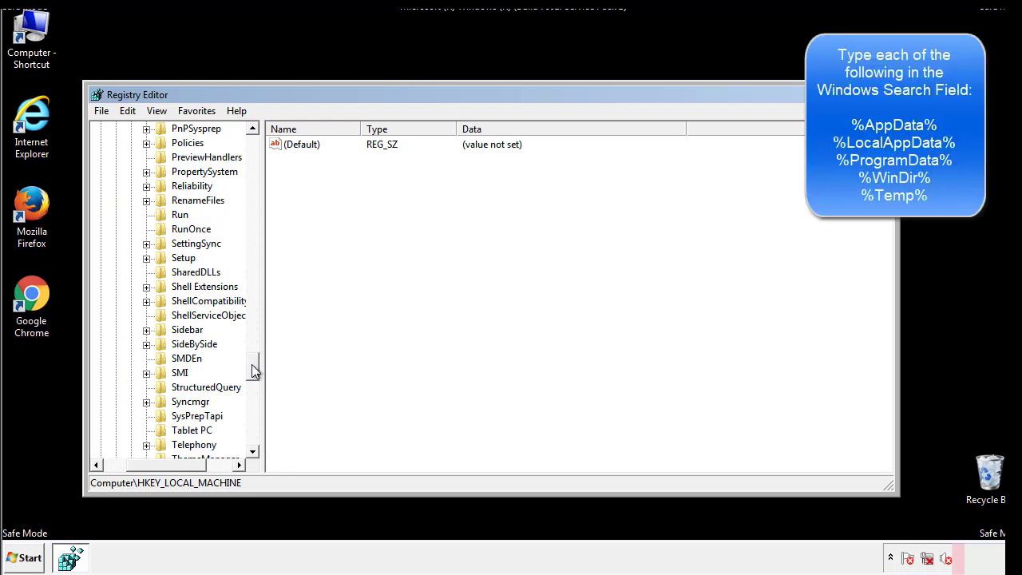
Delete the tappi.loc value from the HKLM CurrentVersion\Run key and confirm.
left_click(166, 216)
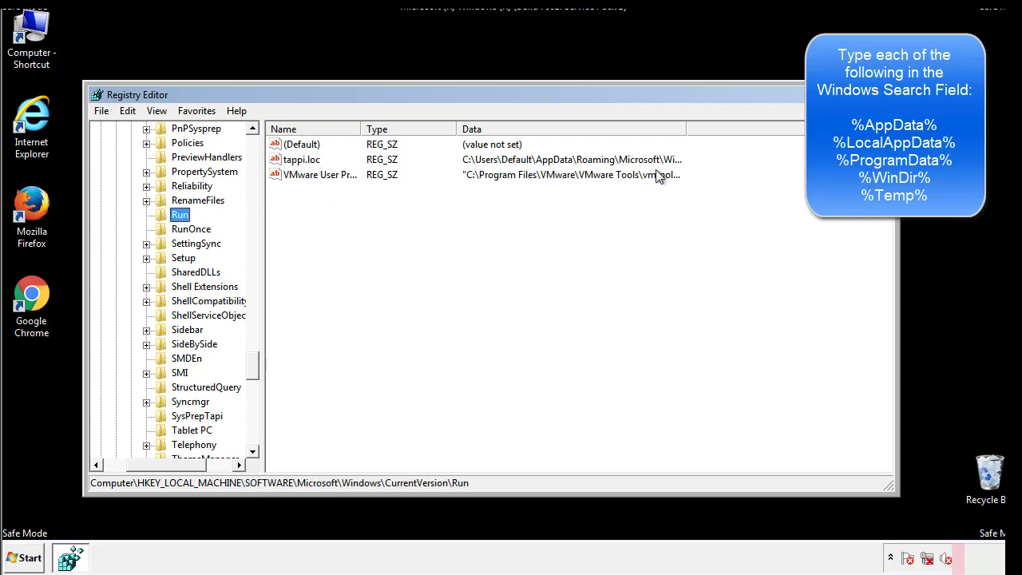
left_click(302, 160)
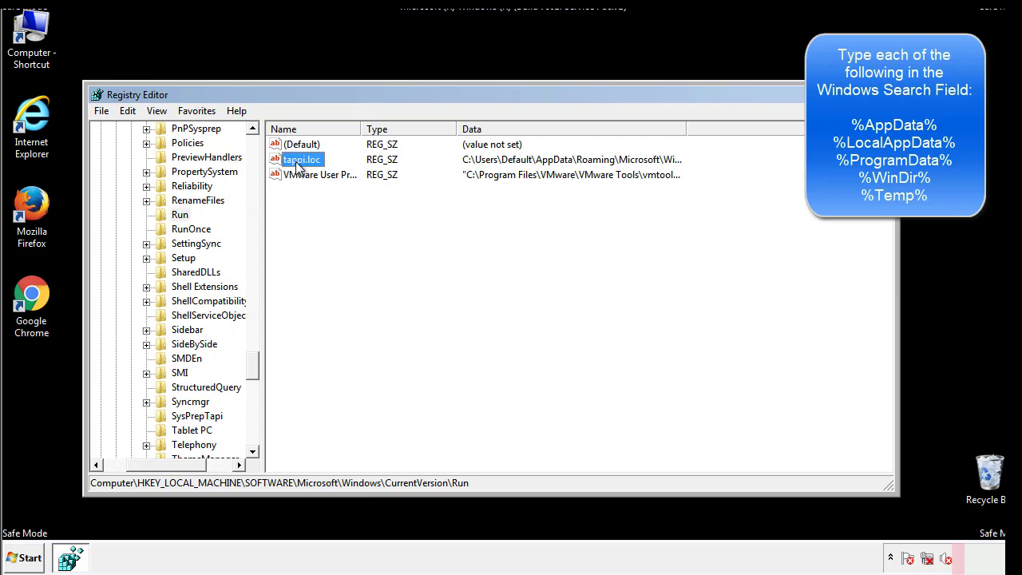
right_click(302, 162)
left_click(319, 208)
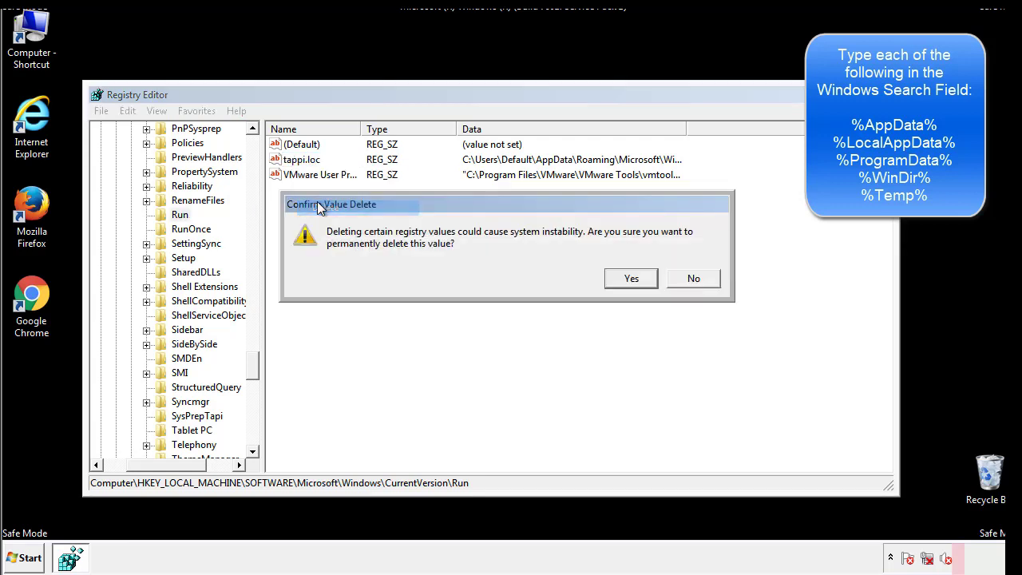
left_click(622, 281)
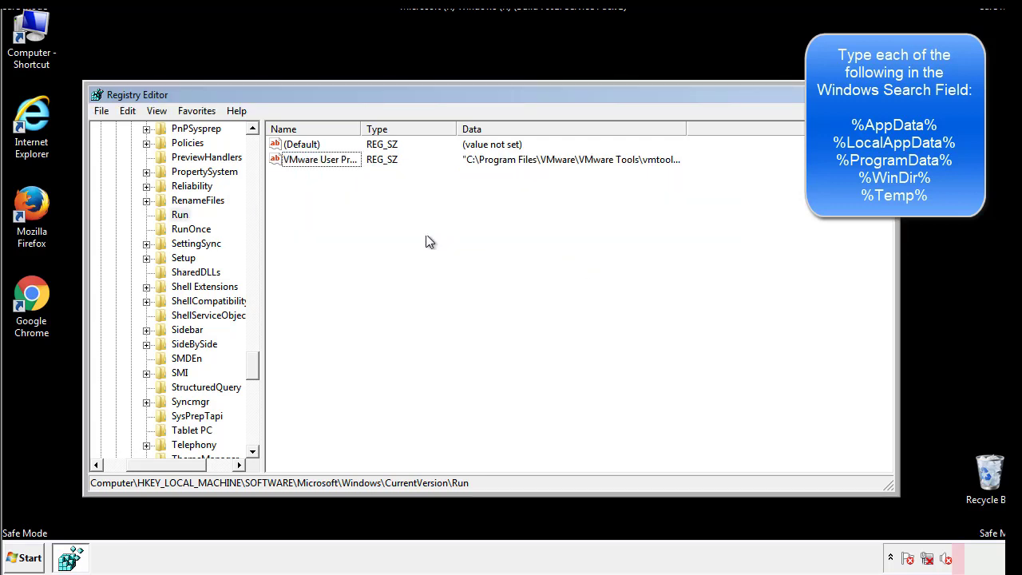
left_click_drag(253, 364, 253, 434)
left_click_drag(169, 465, 124, 476)
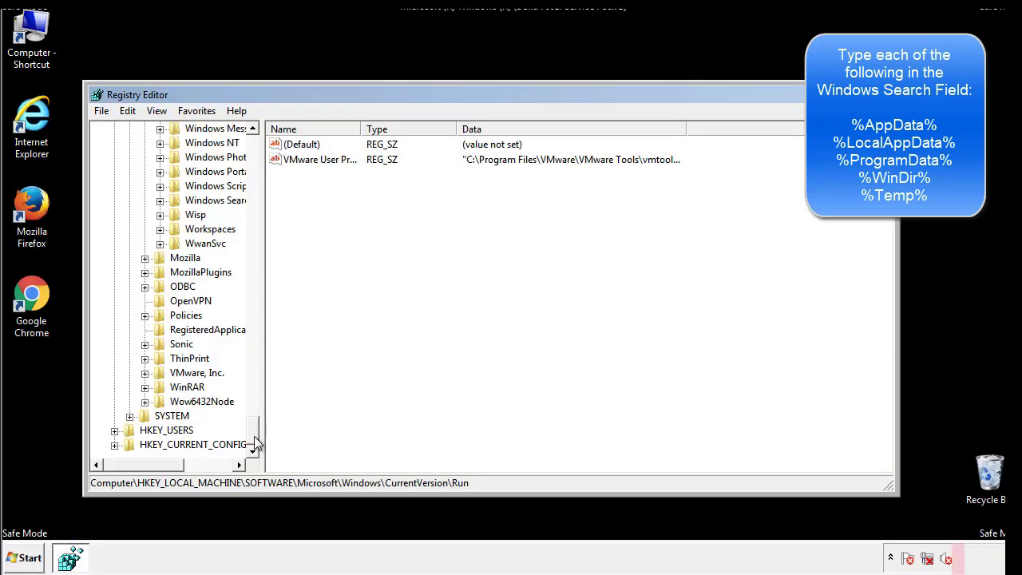
left_click_drag(257, 439, 260, 152)
Collapse HKLM and expand HKEY_CURRENT_USER\Software\Microsoft\Windows\CurrentVersion.
left_click(114, 172)
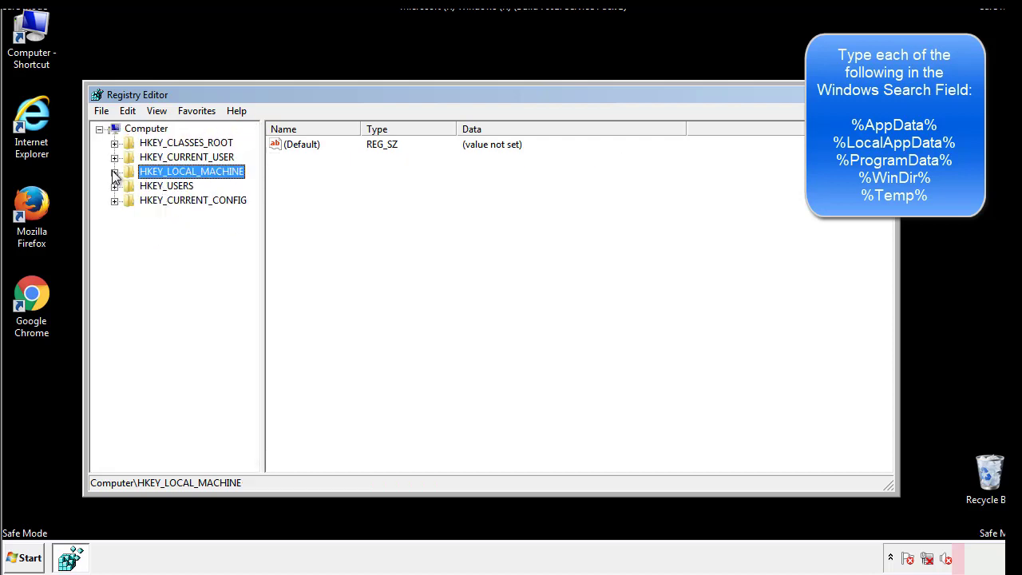
left_click(115, 158)
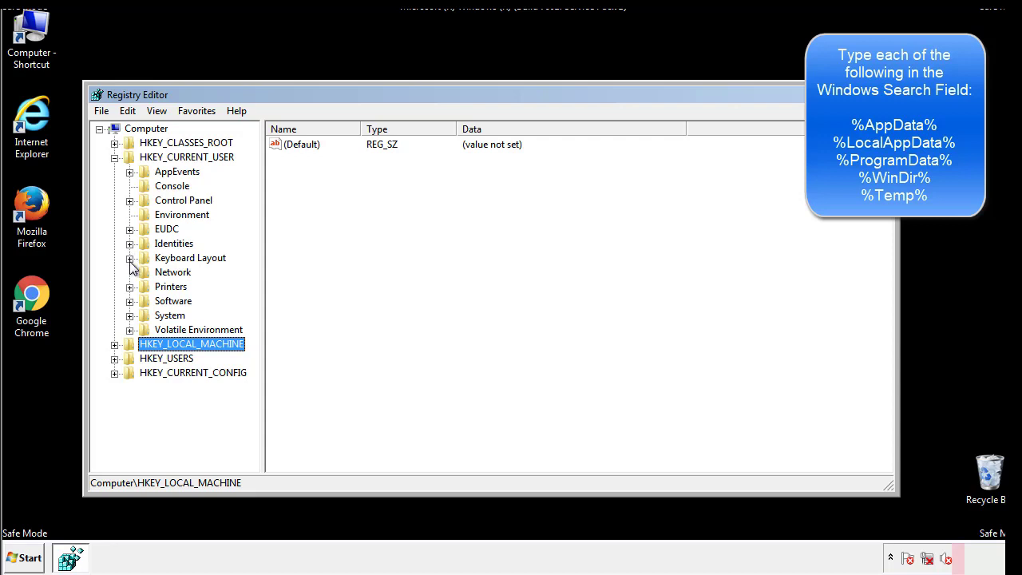
left_click(131, 302)
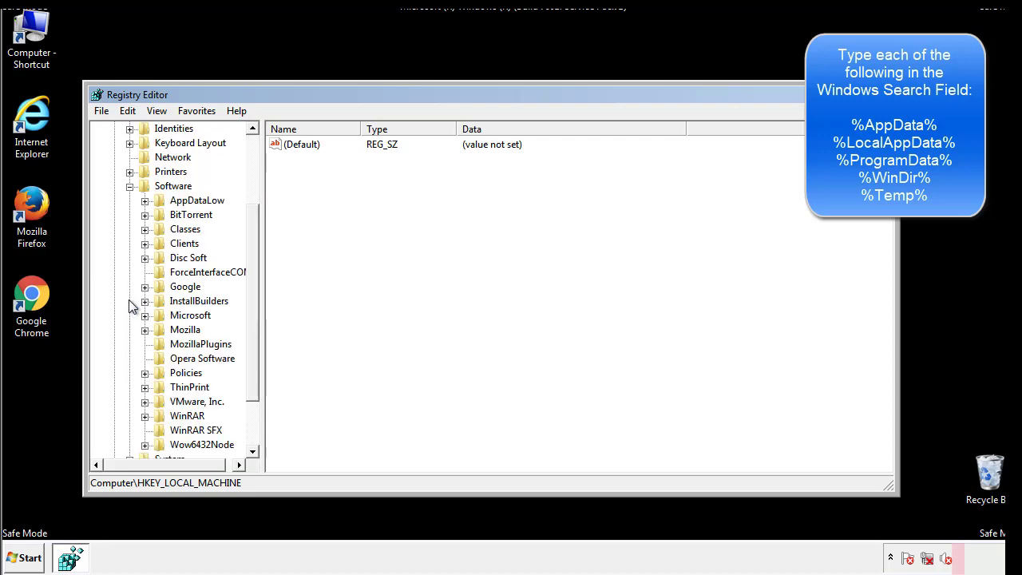
left_click_drag(251, 290, 251, 305)
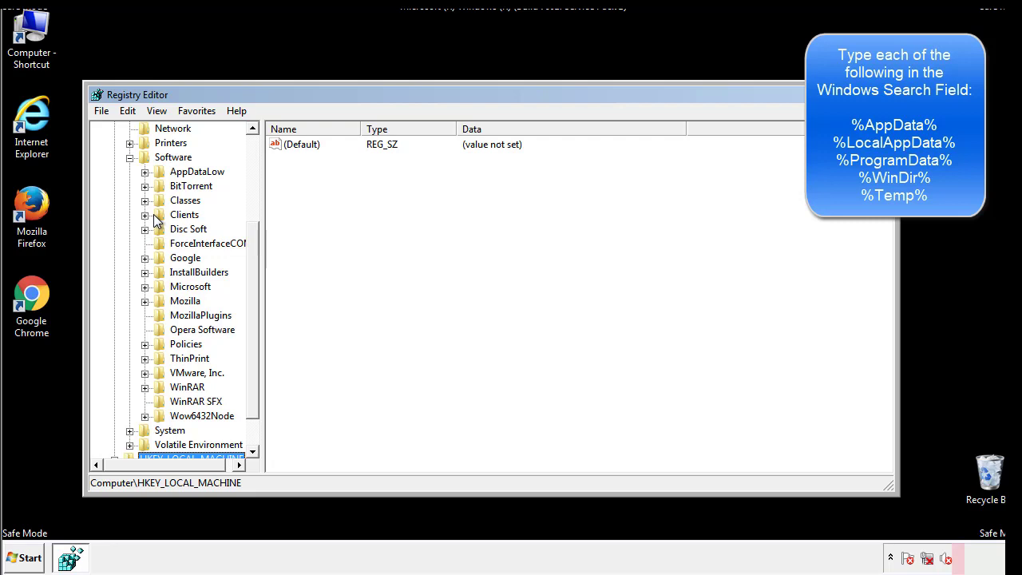
left_click(144, 287)
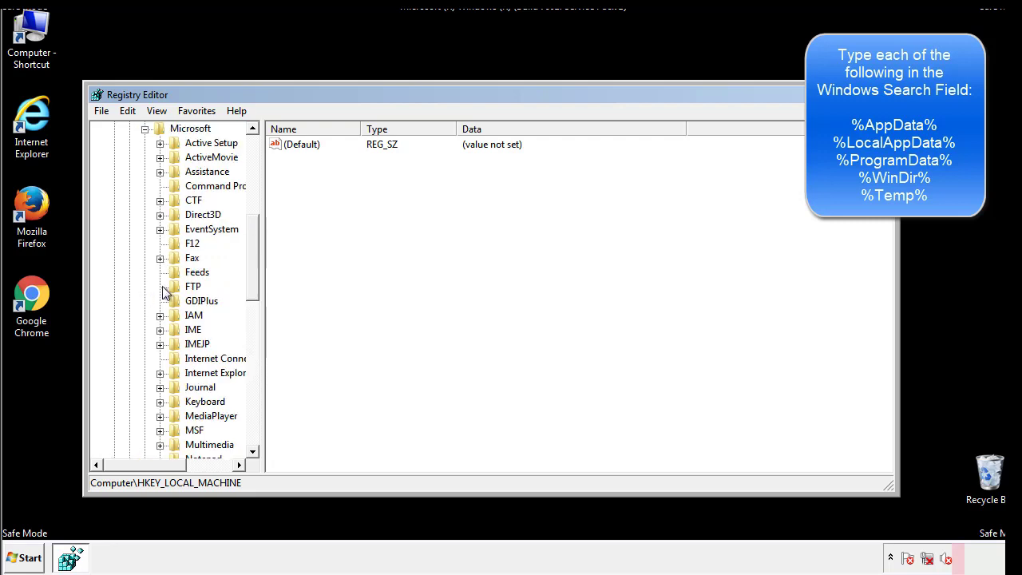
left_click_drag(251, 233, 252, 332)
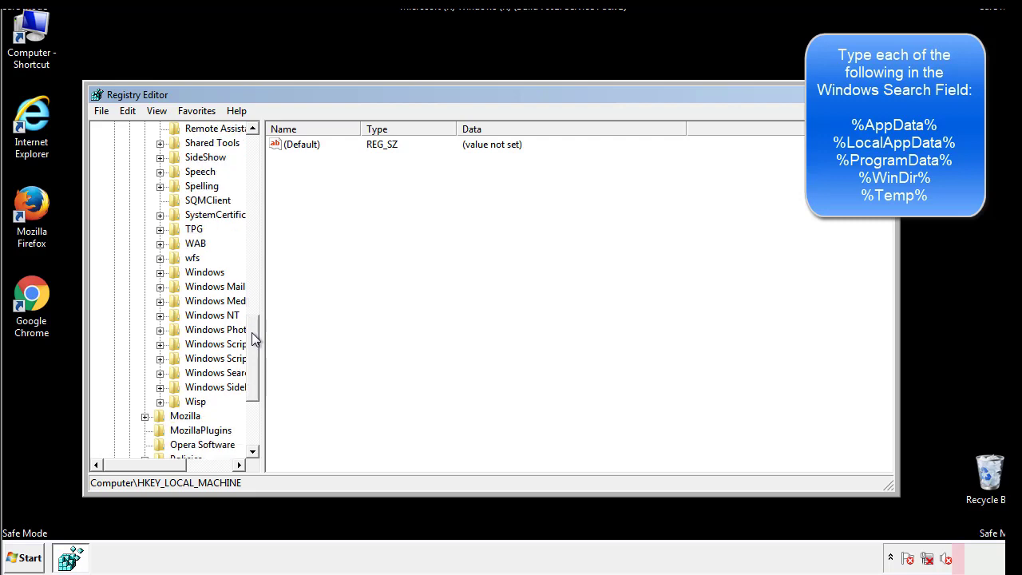
left_click(160, 272)
left_click(176, 288)
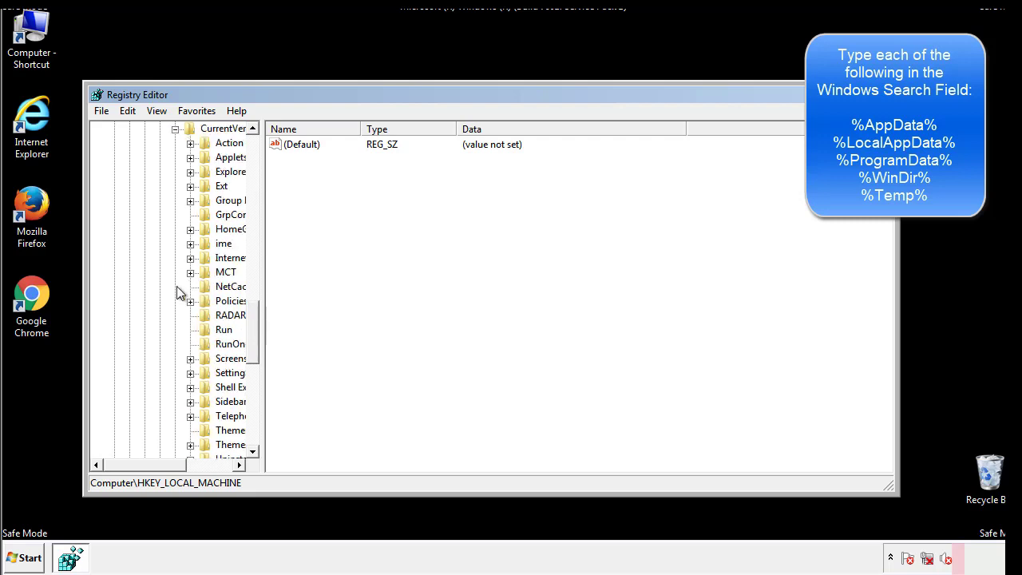
left_click_drag(155, 469, 180, 465)
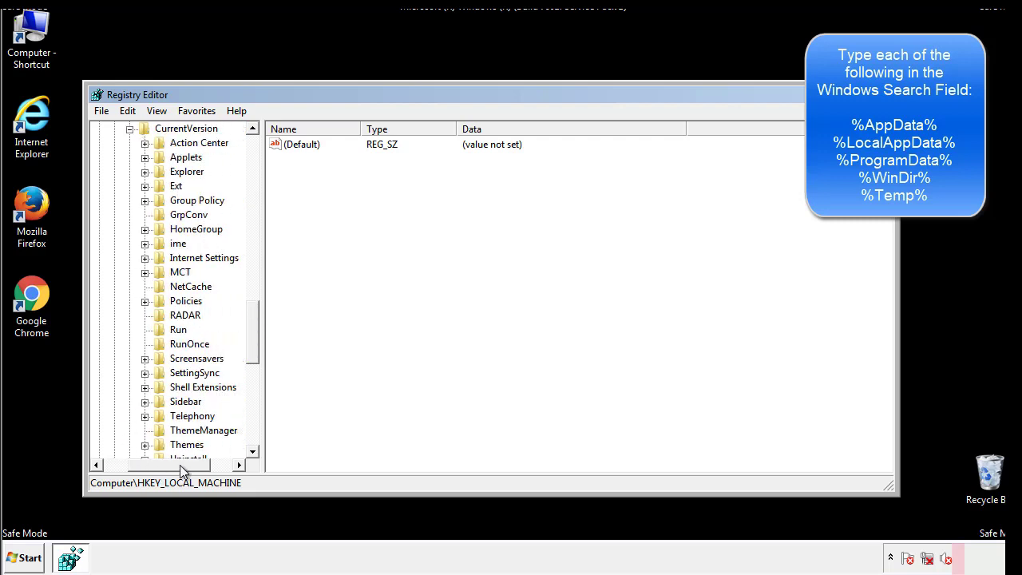
Review the current user's Run key with its DAEMON Tools entry, then collapse the Windows key.
left_click(177, 329)
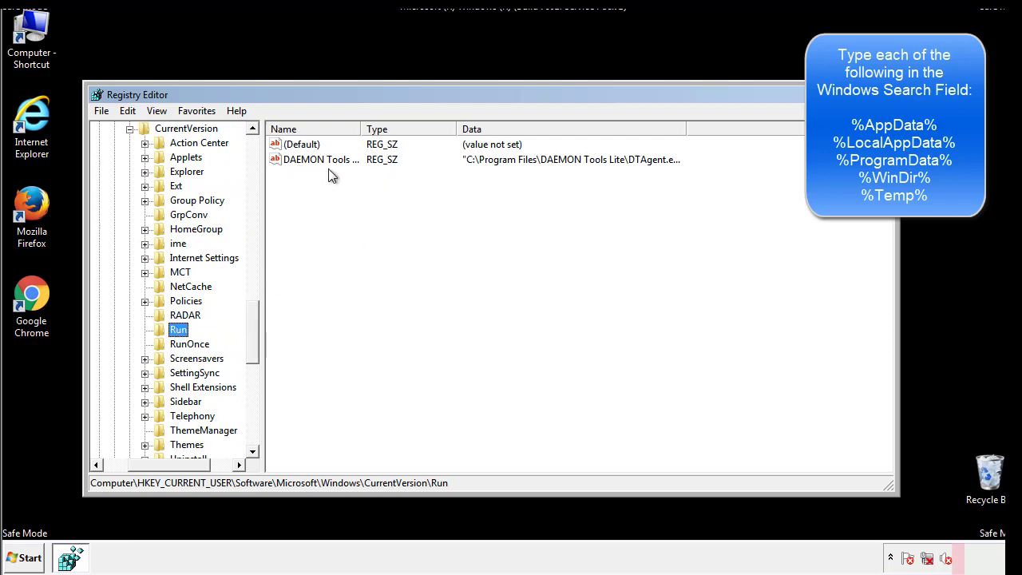
left_click(440, 189)
left_click_drag(169, 463, 145, 464)
left_click_drag(256, 343, 252, 333)
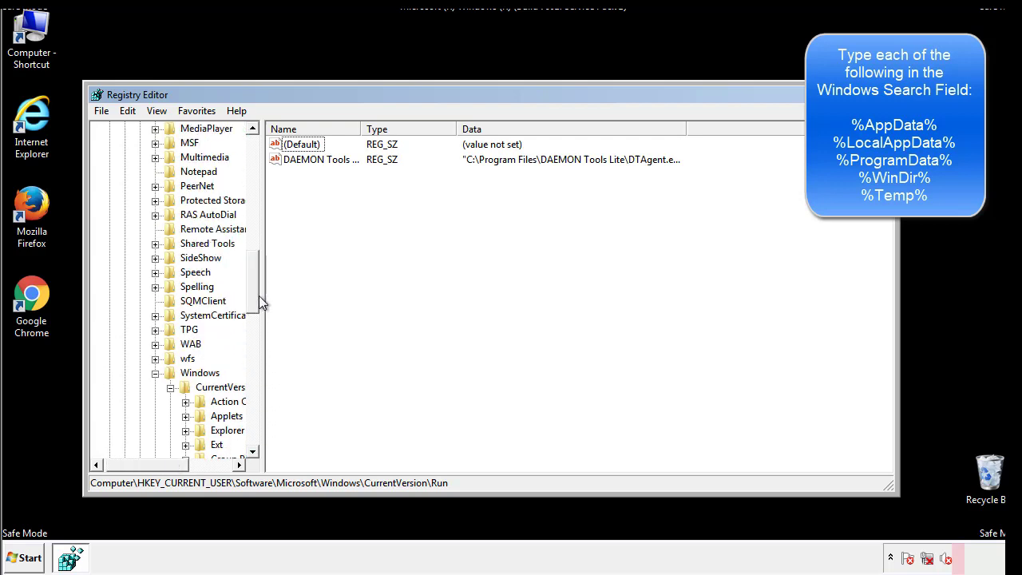
left_click(156, 373)
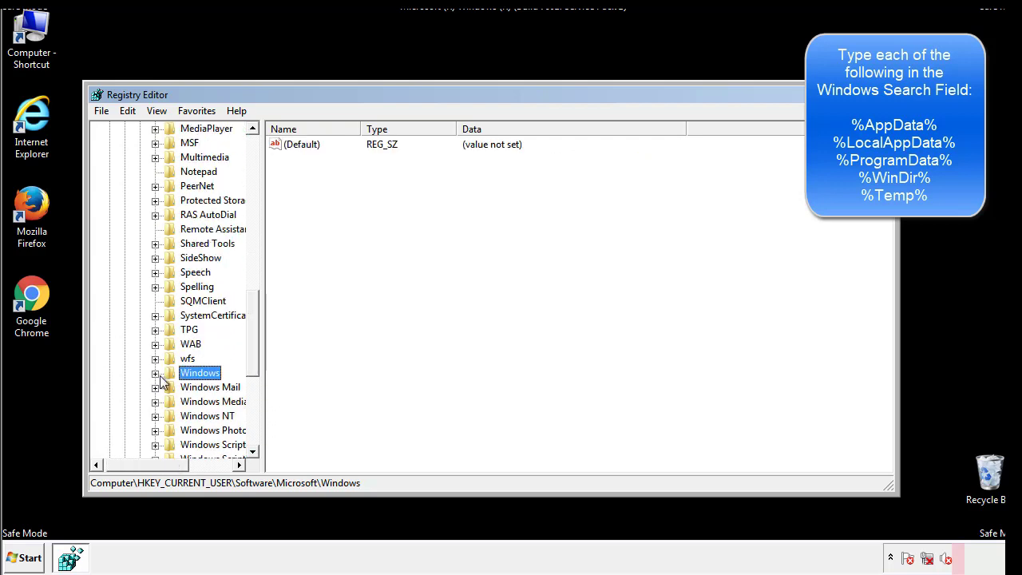
left_click_drag(257, 355, 257, 198)
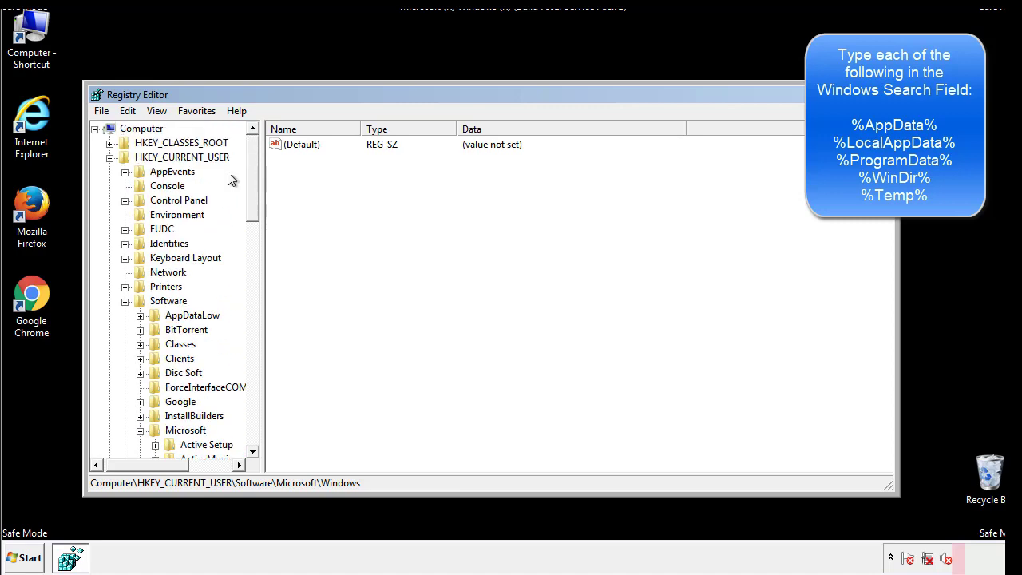
Search the registry with Edit > Find for '%tem'.
left_click(128, 111)
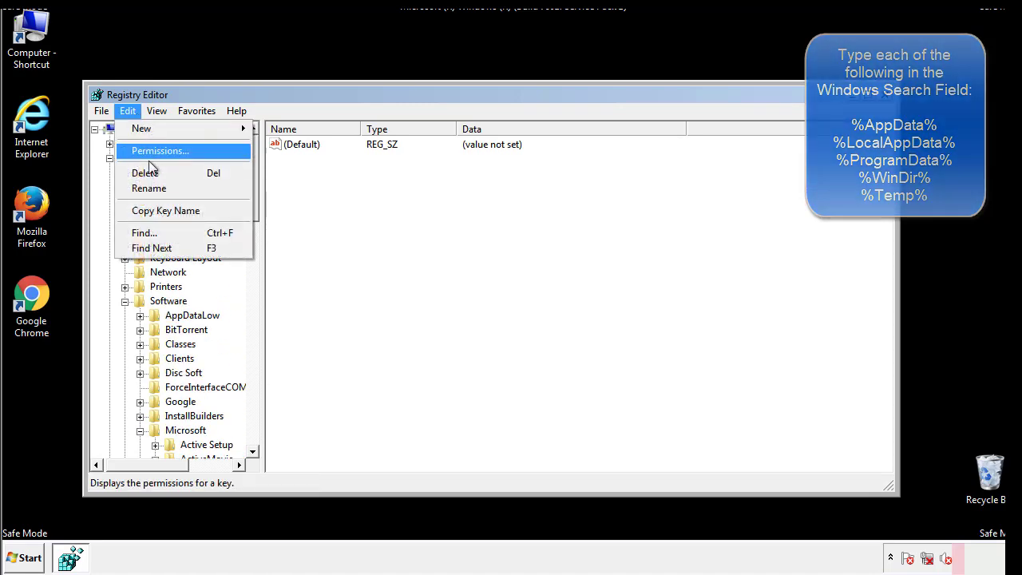
left_click(133, 232)
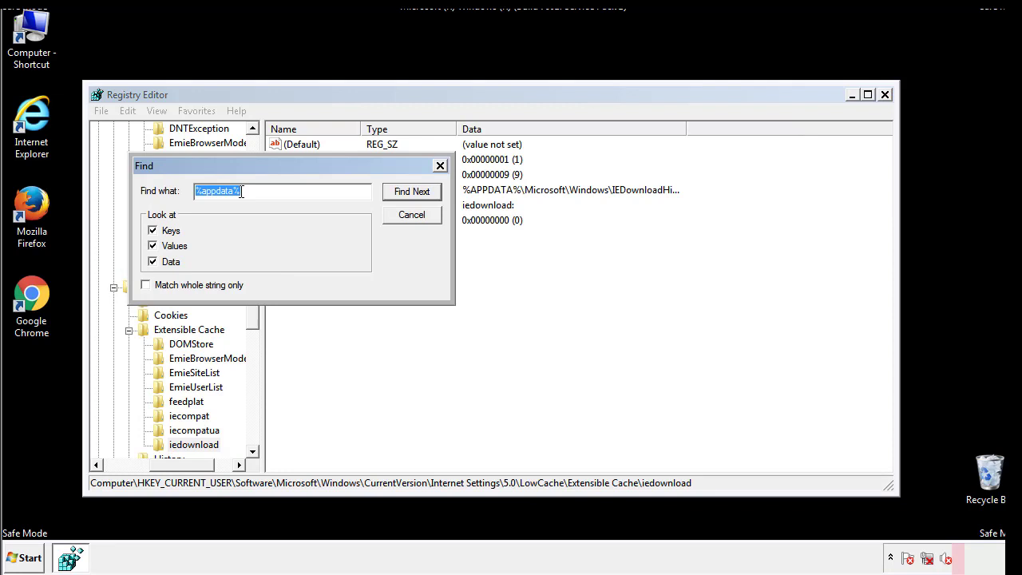
type("%temp%")
key("Return")
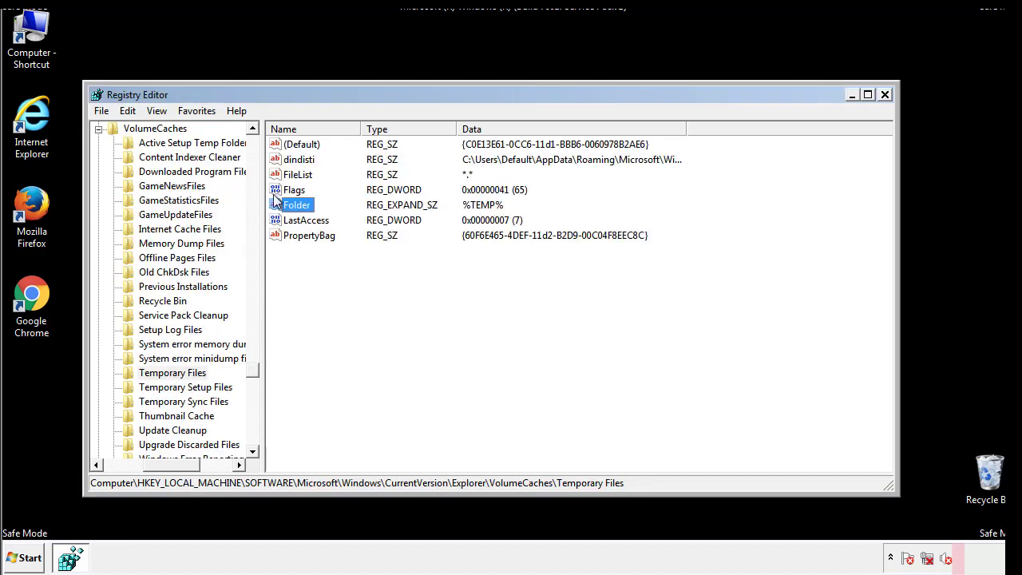
Delete all values in the Temporary Files key except (Default), confirming the deletion.
left_click(417, 280)
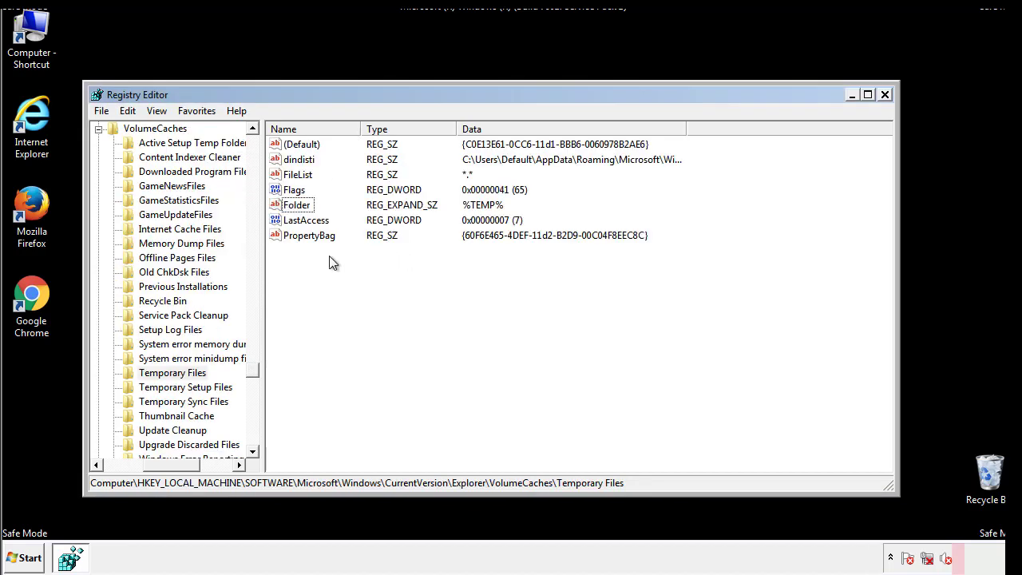
left_click_drag(328, 258, 290, 146)
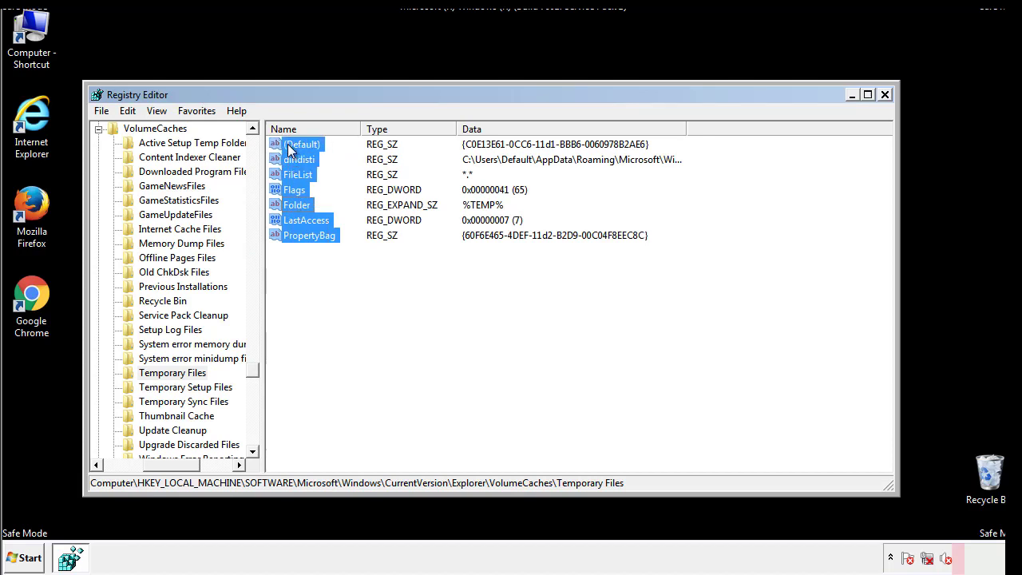
right_click(290, 146)
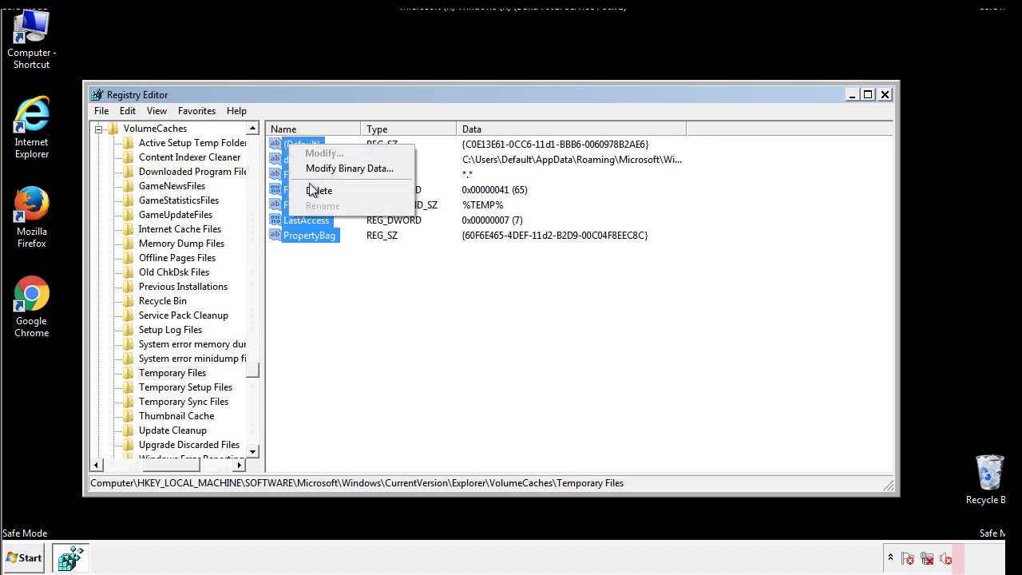
left_click(312, 192)
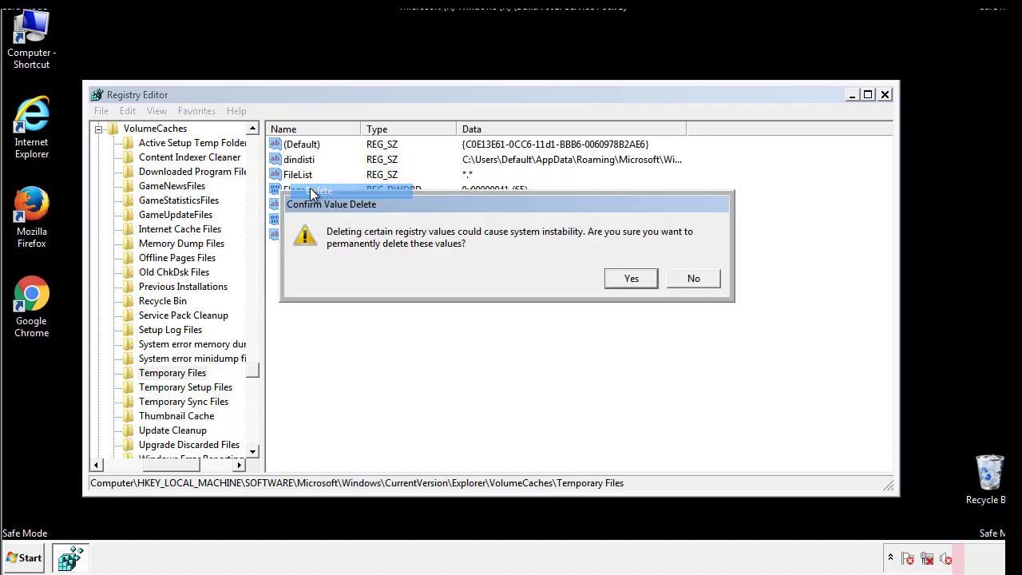
left_click(635, 278)
left_click(356, 196)
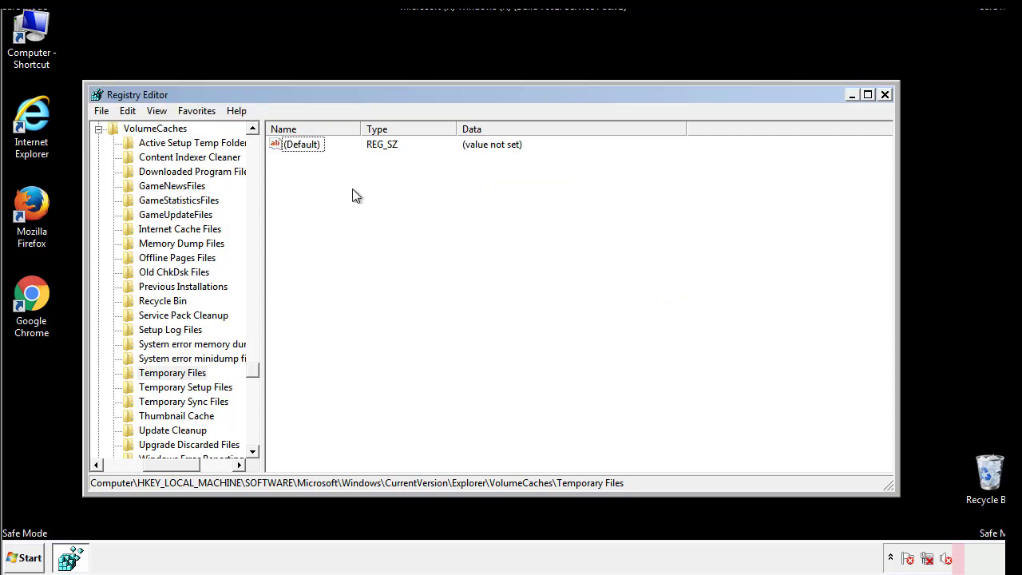
Close Registry Editor, uncheck Safe boot in msconfig's Boot tab, apply it, and restart.
left_click(886, 95)
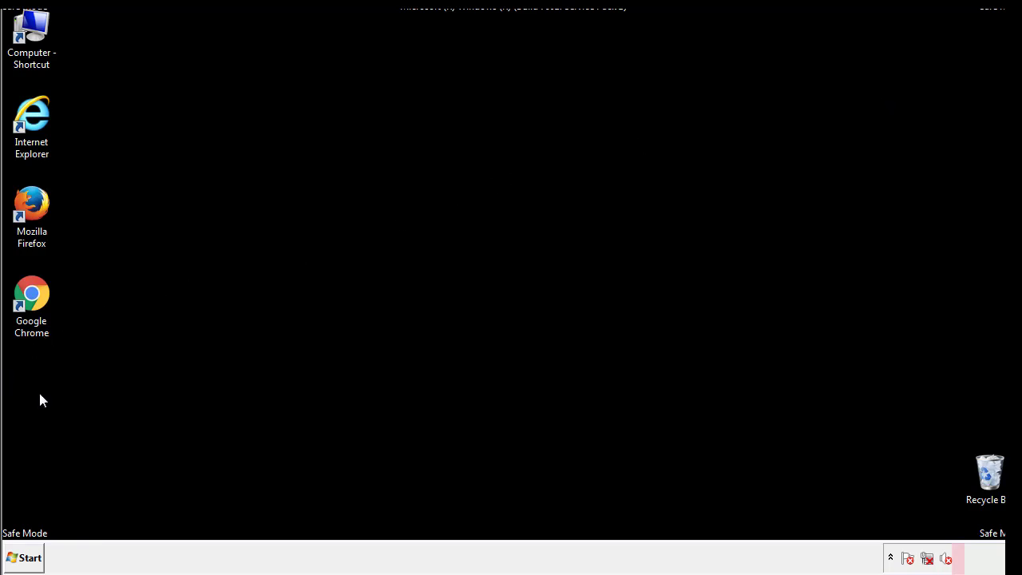
left_click(21, 561)
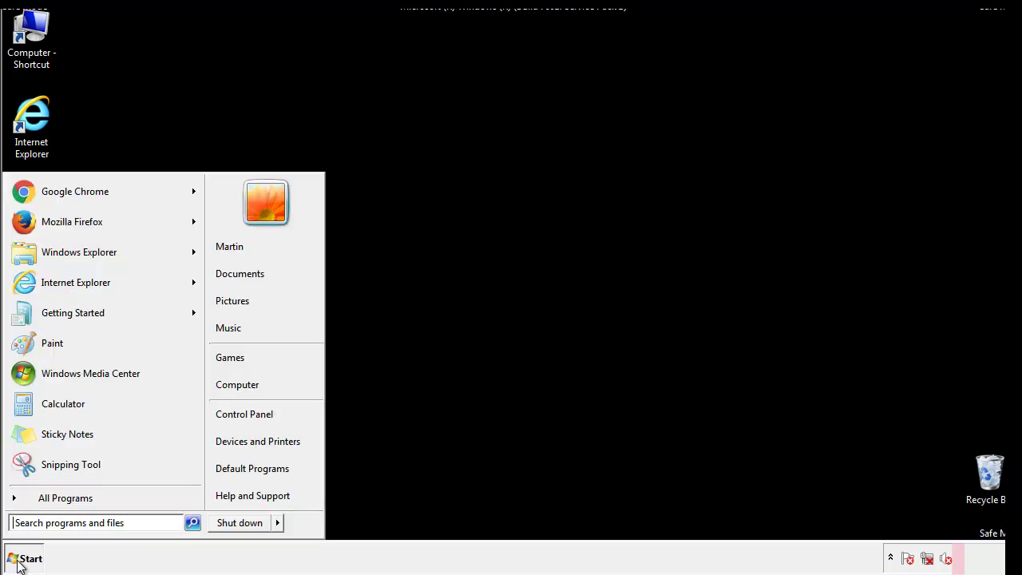
left_click(56, 522)
type("mscon")
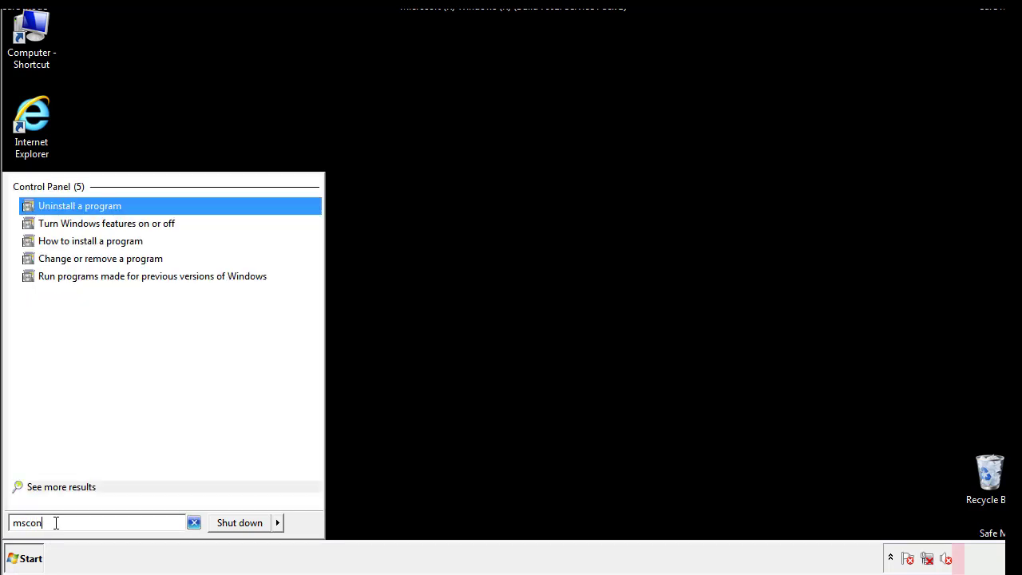
type("fig")
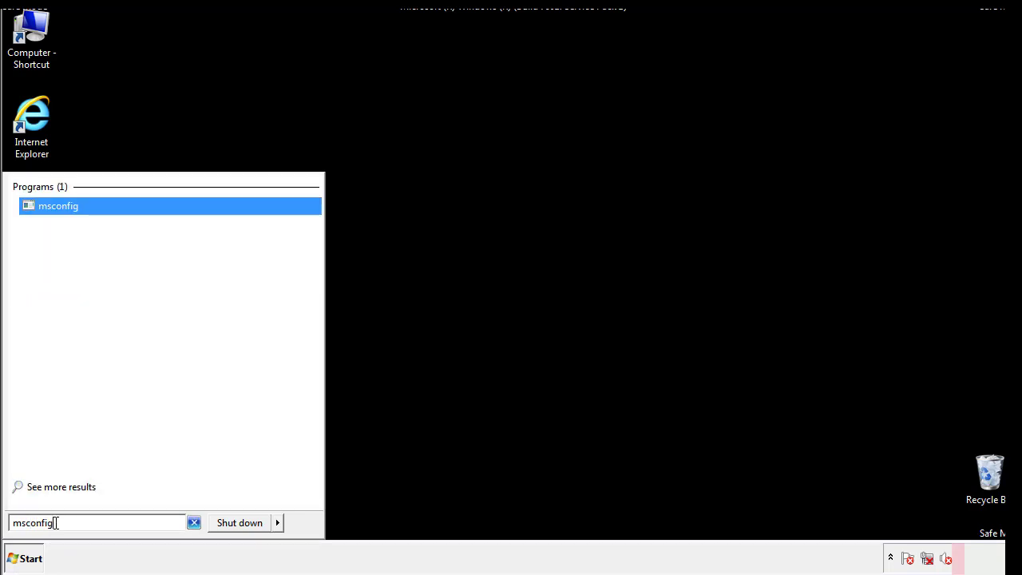
key("Return")
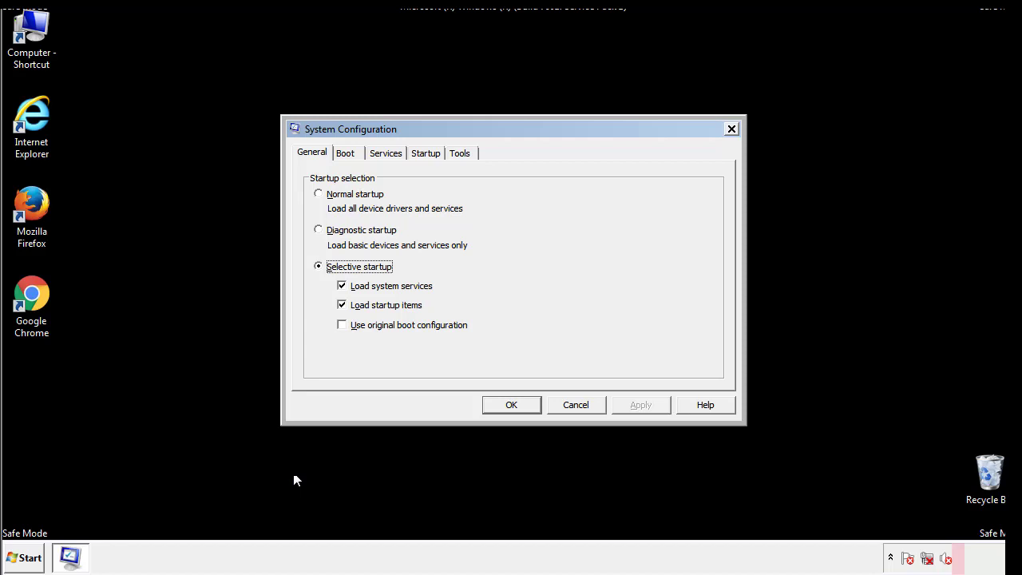
left_click(348, 153)
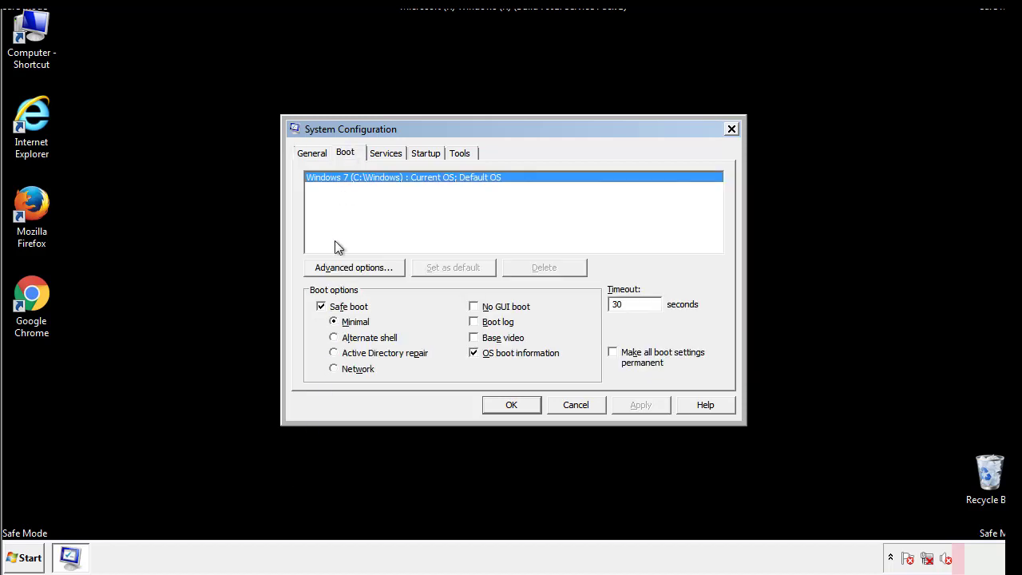
left_click(324, 309)
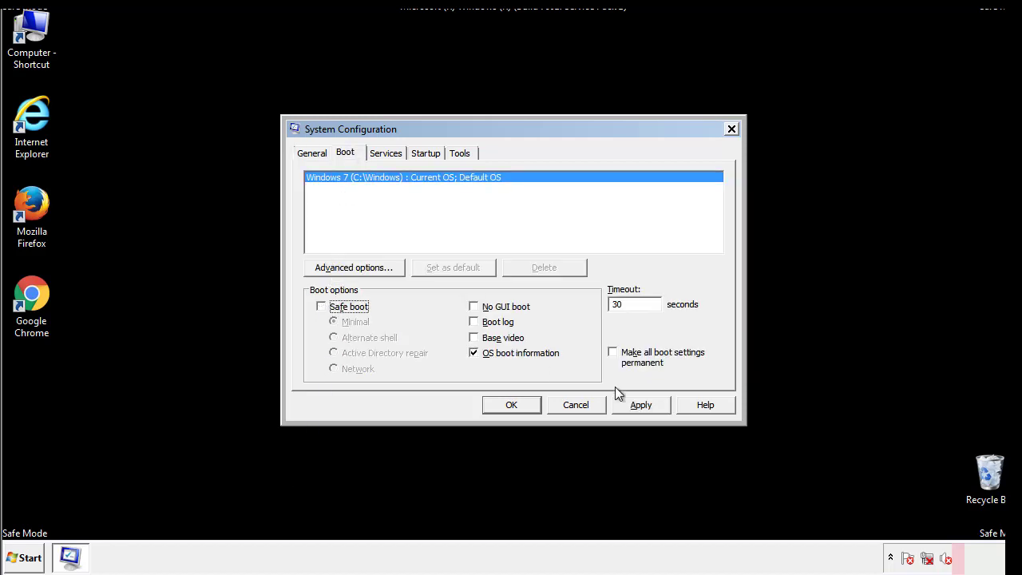
left_click(642, 405)
left_click(509, 406)
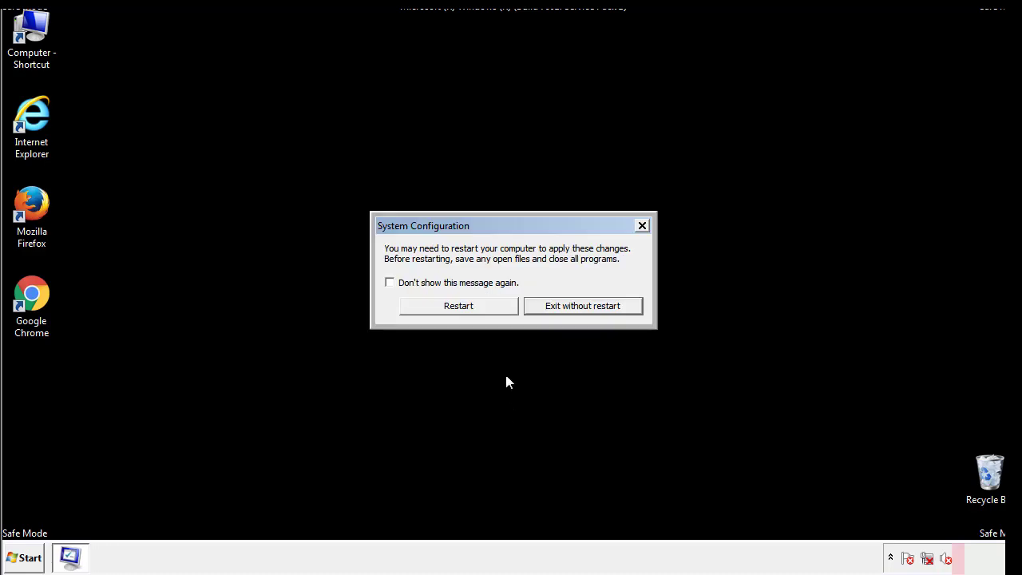
left_click(473, 311)
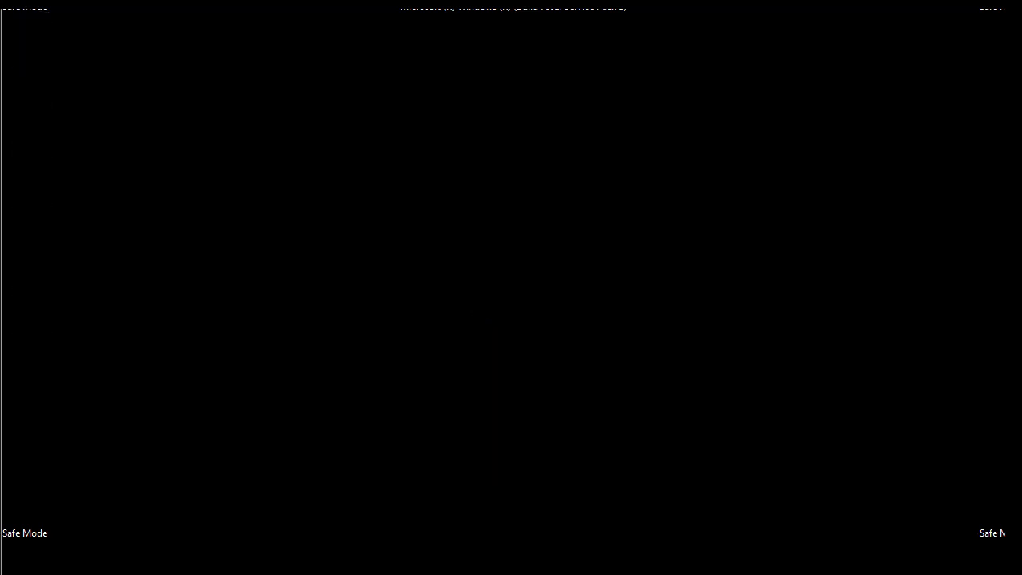